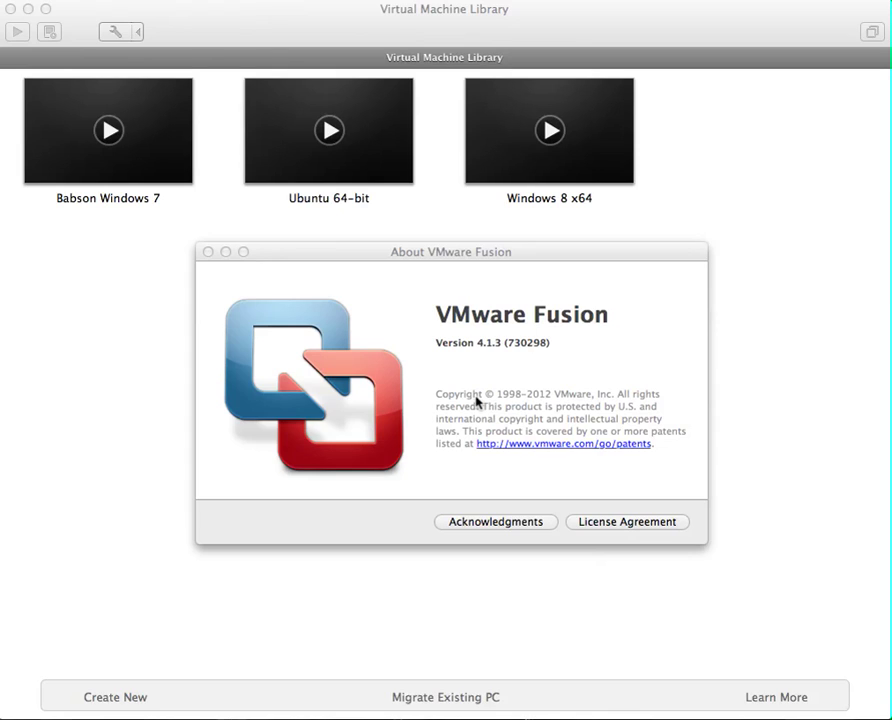
Close the About VMware Fusion 4.1.3 window, leaving the three-machine Virtual Machine Library
left_click(208, 253)
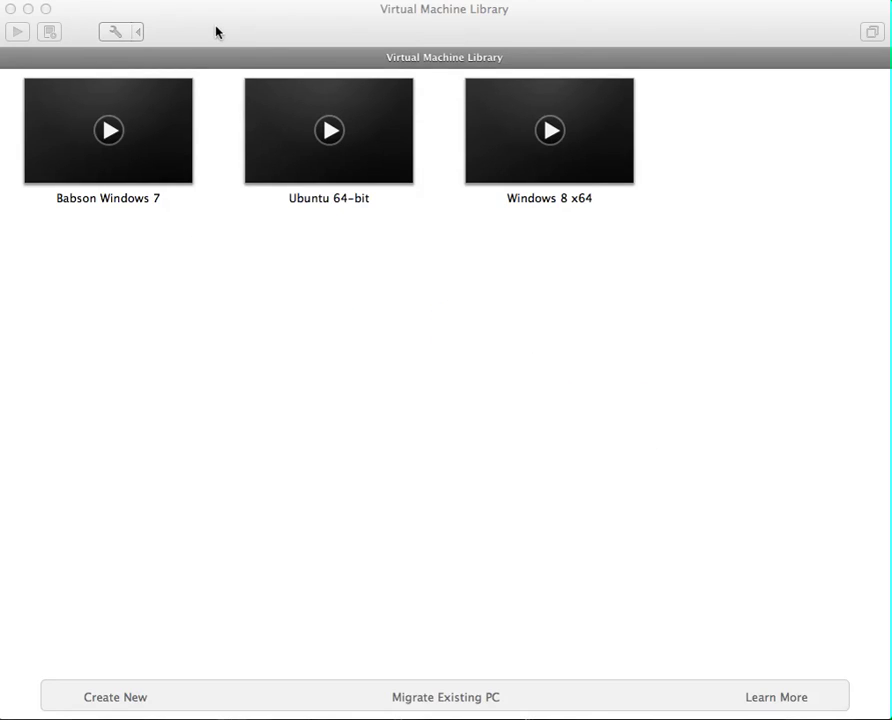
Start a New Virtual Machine from the File menu and reach the installation disc choices
left_click(216, 31)
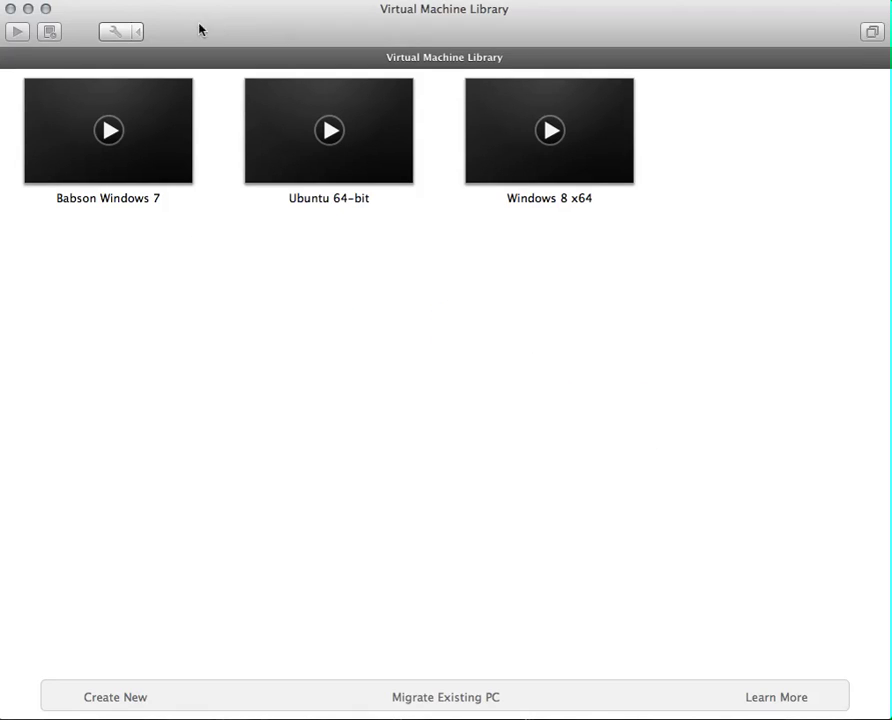
left_click(95, 0)
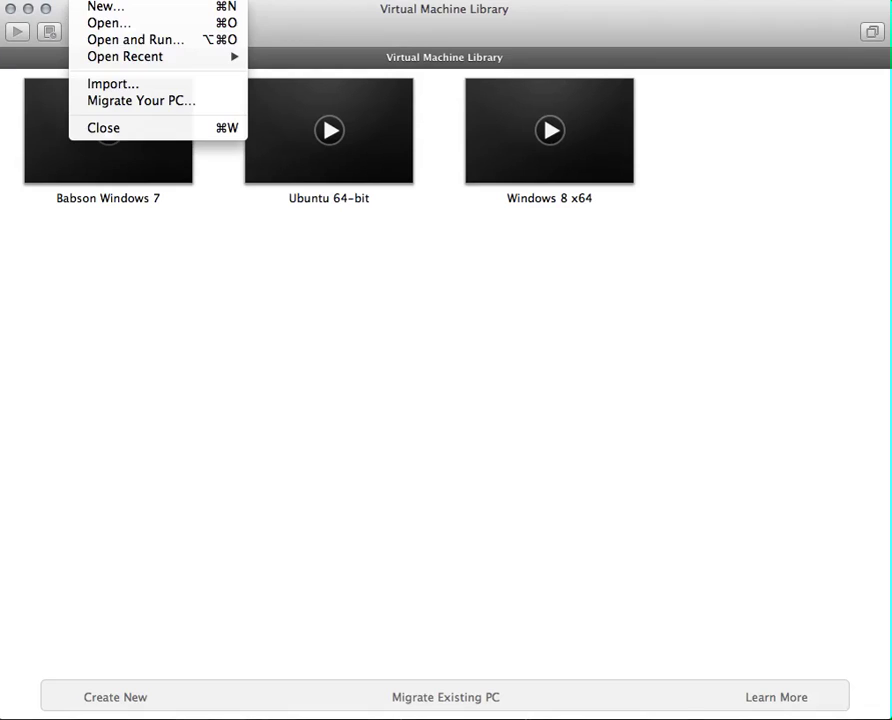
left_click(110, 10)
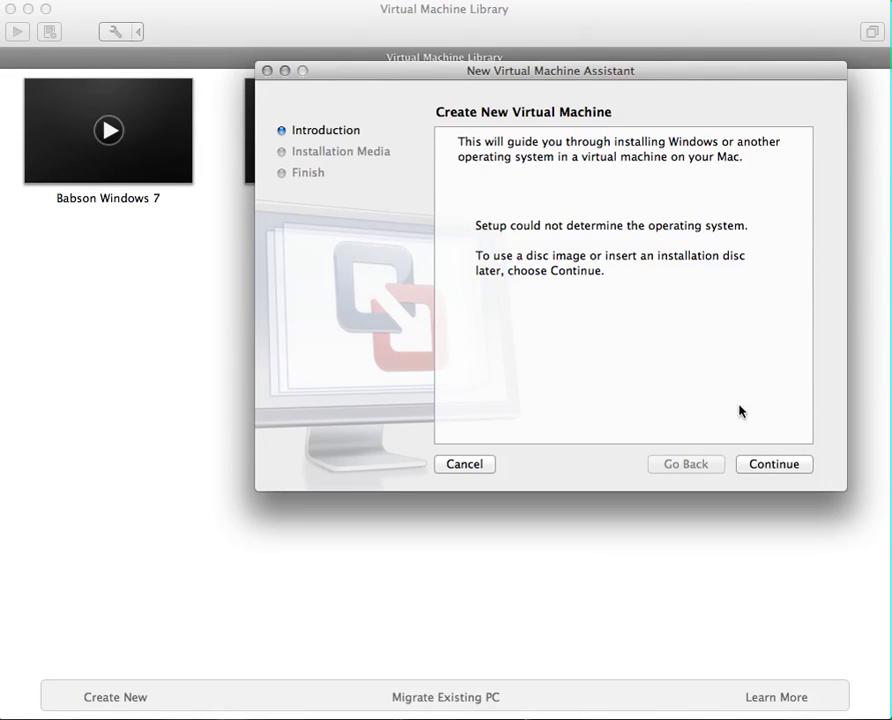
left_click(754, 464)
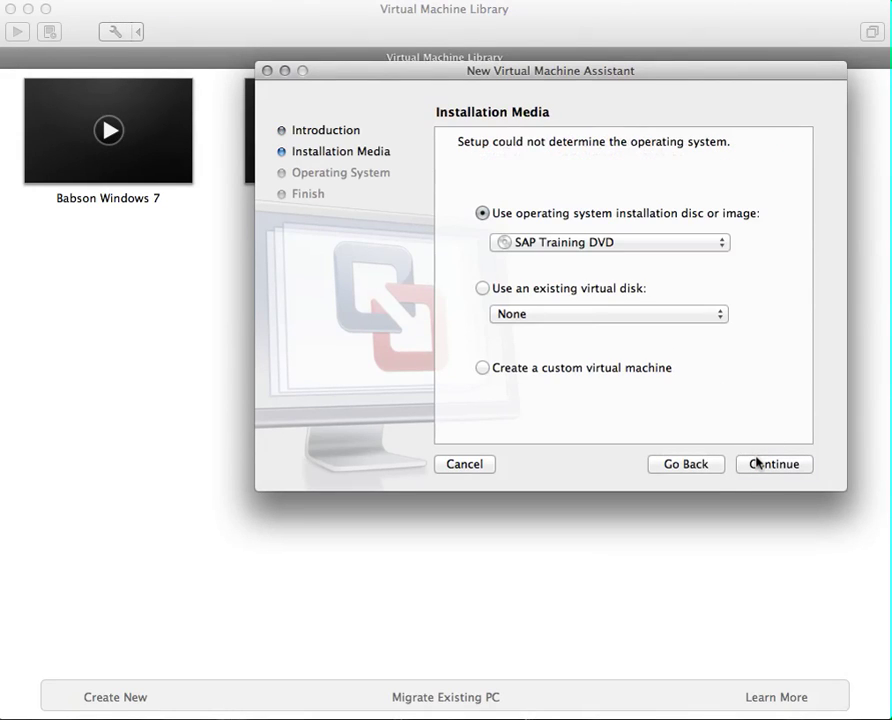
left_click(620, 244)
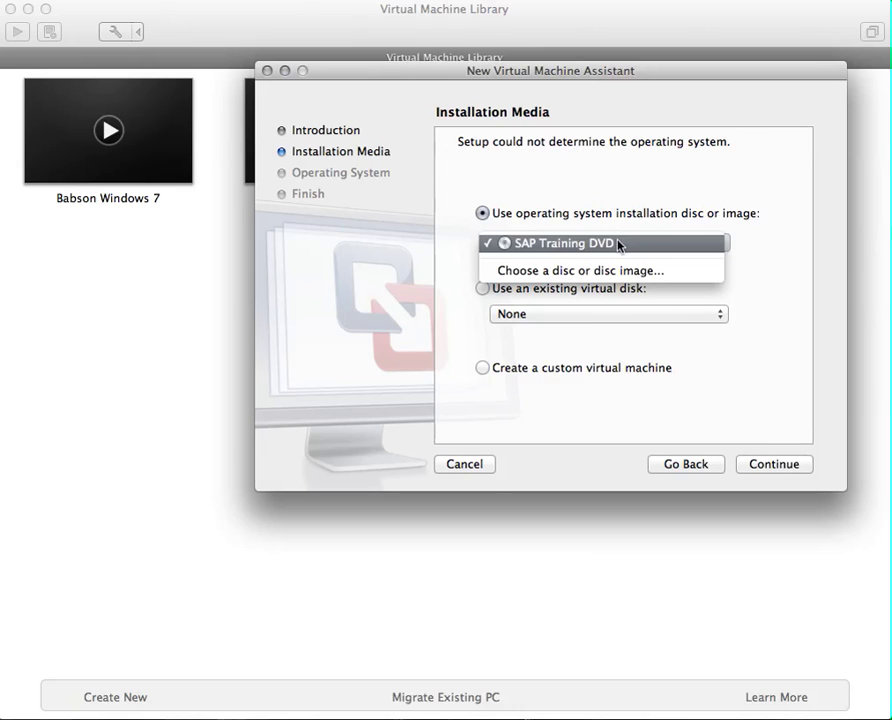
Use the Desktop's SW_DVD5_Win_Pro_8_64BIT_English_MLF_X18-16134.ISO as the installation disc image
left_click(629, 280)
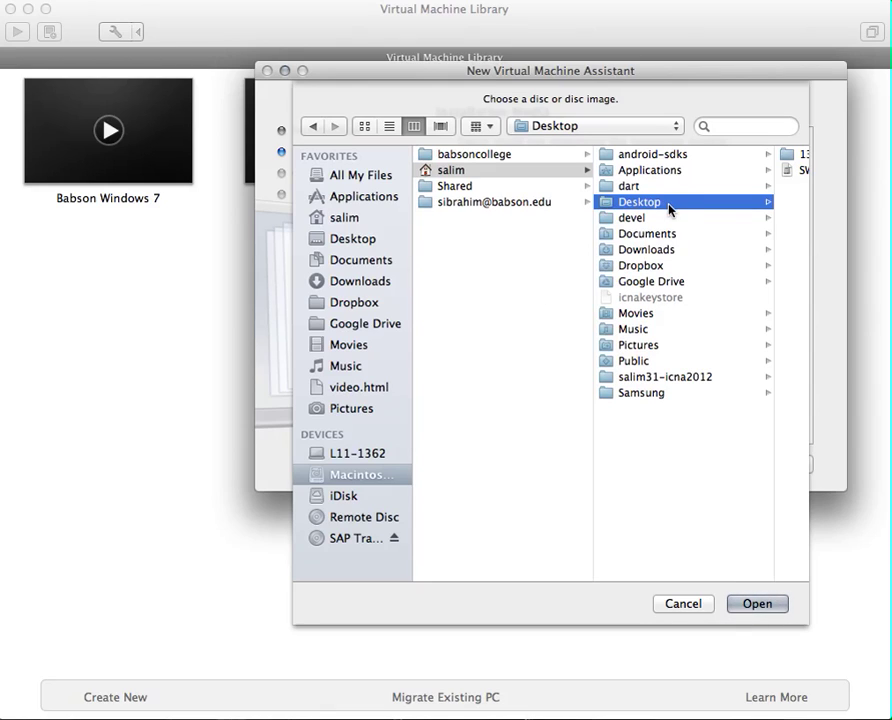
left_click(672, 208)
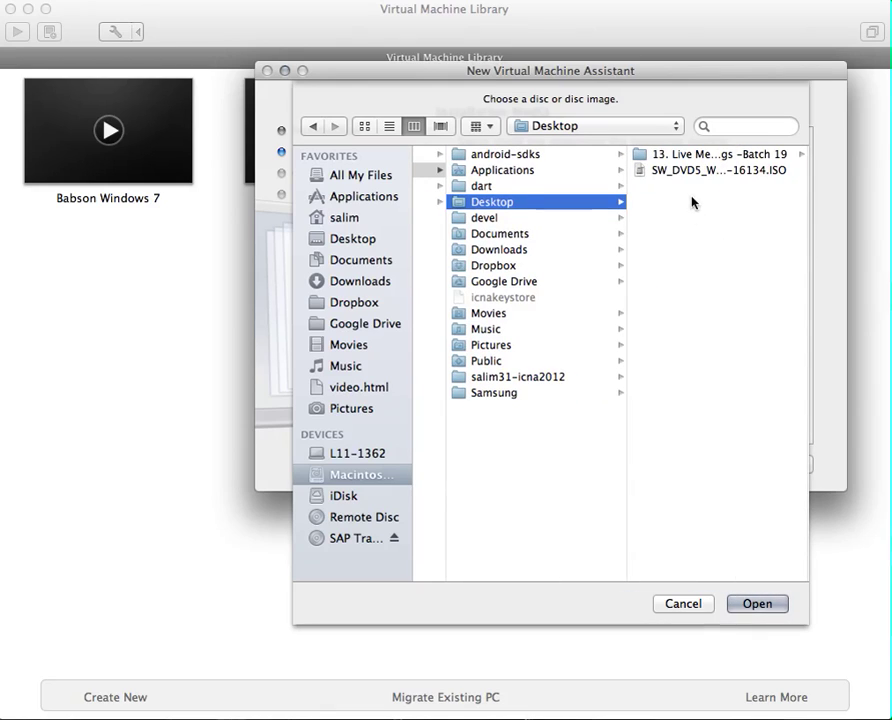
left_click(689, 171)
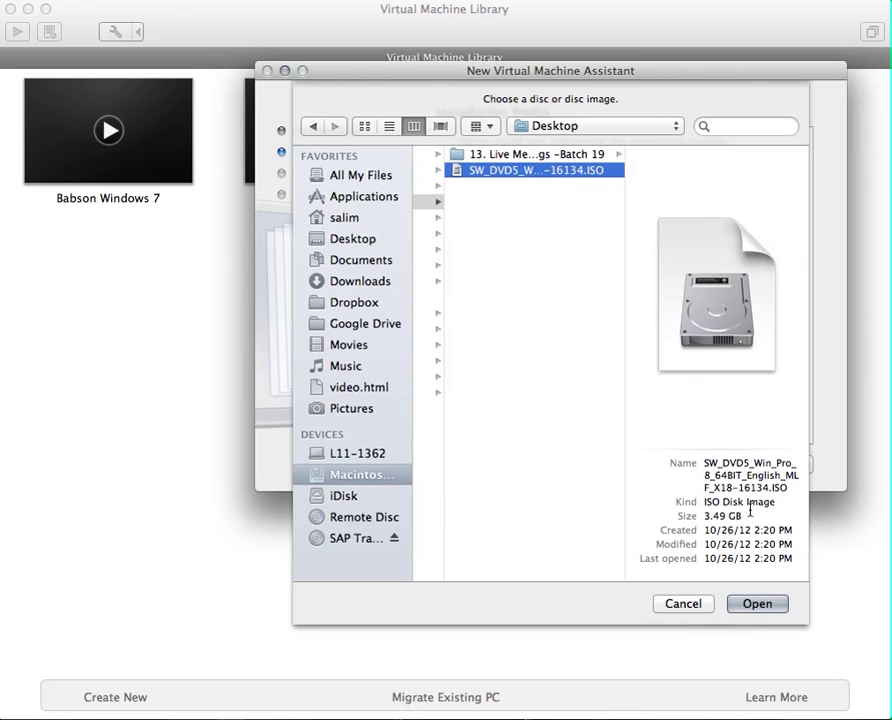
left_click(768, 600)
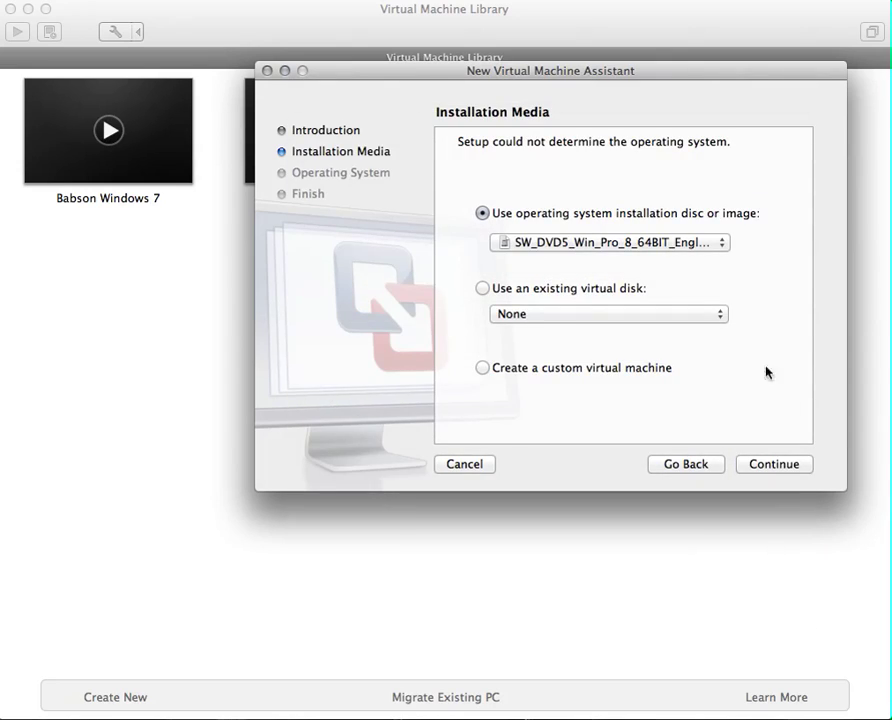
left_click(797, 470)
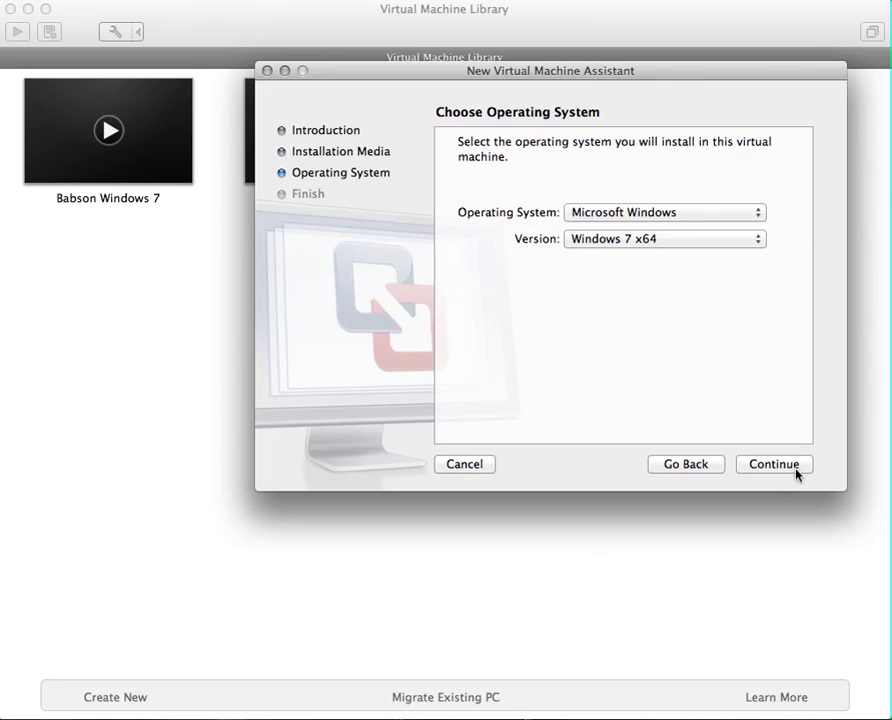
Set the guest to Microsoft Windows, version Windows 7 x64, and continue to the summary
left_click(592, 218)
left_click(590, 218)
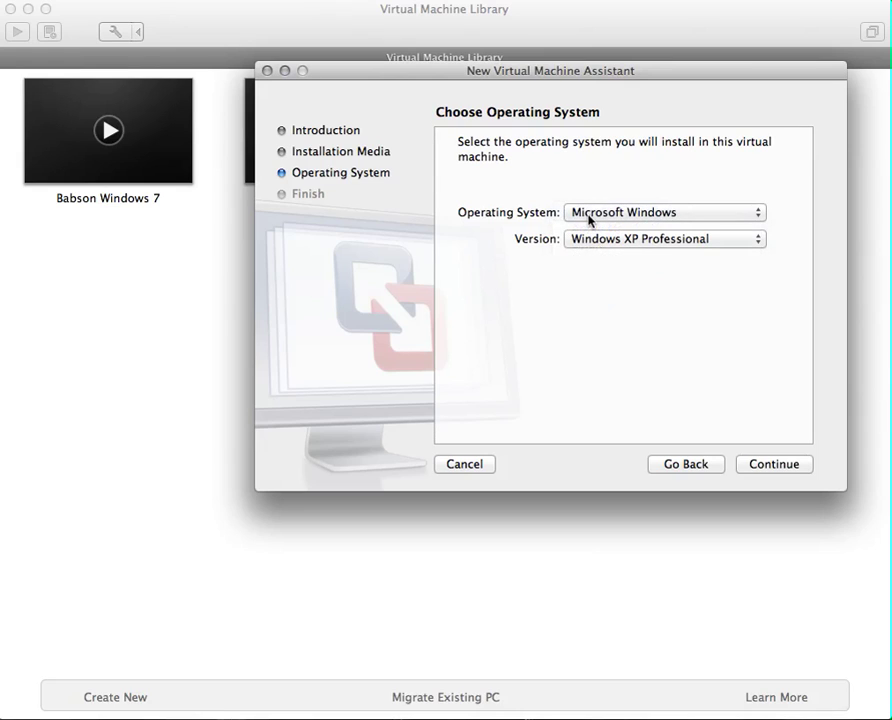
left_click(600, 240)
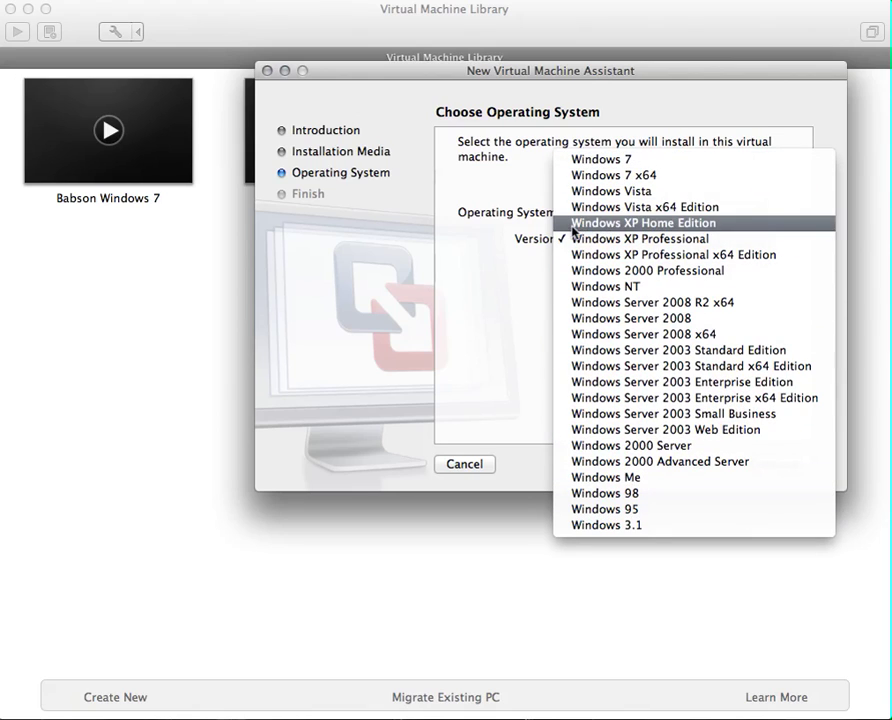
left_click(627, 176)
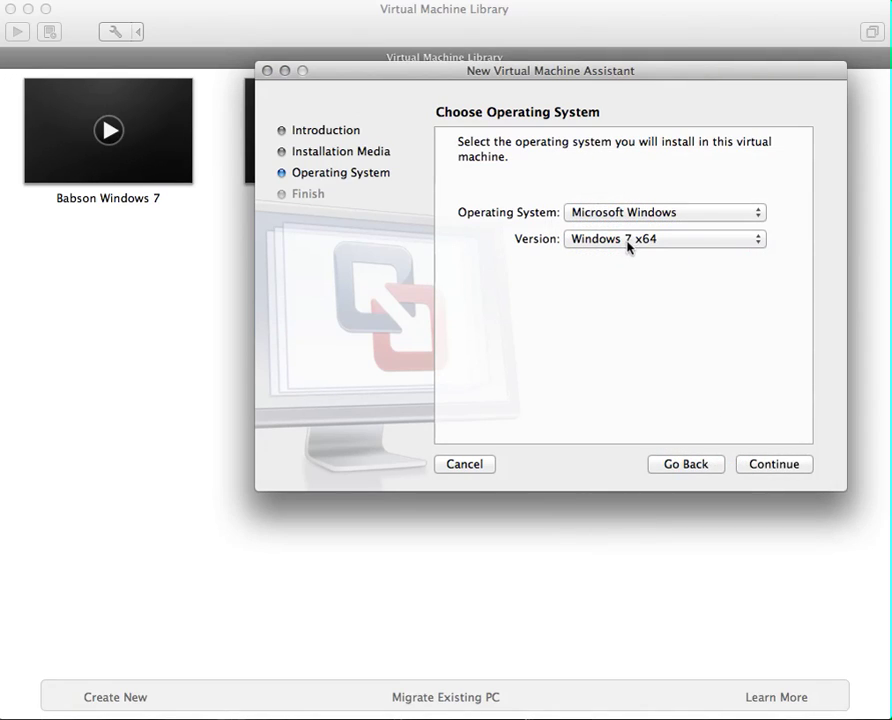
left_click(766, 467)
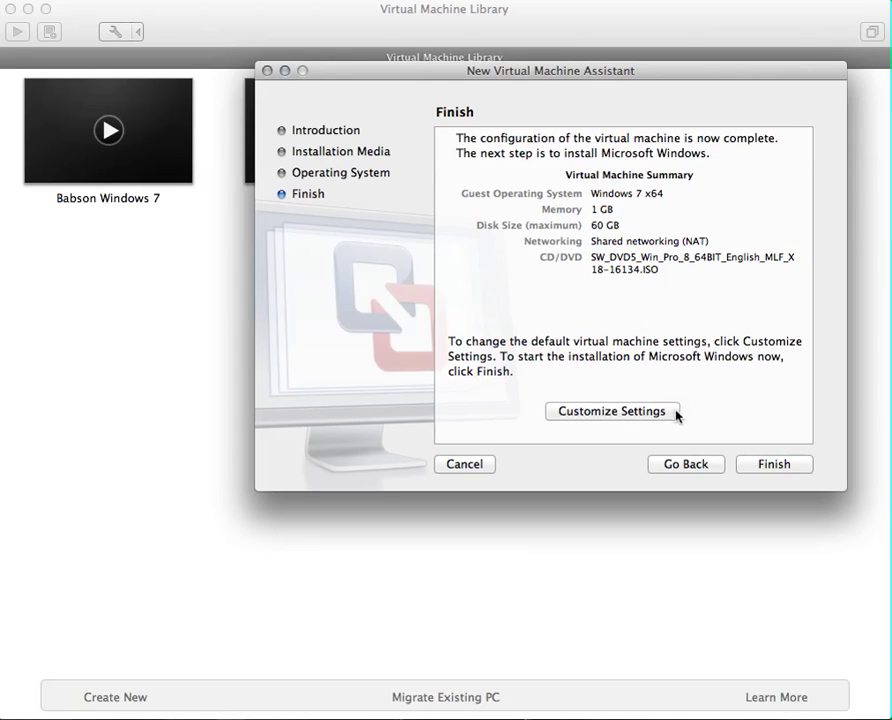
Finish the assistant and save the machine as 'Windows 8' instead of 'Windows 7 x64'
left_click(772, 465)
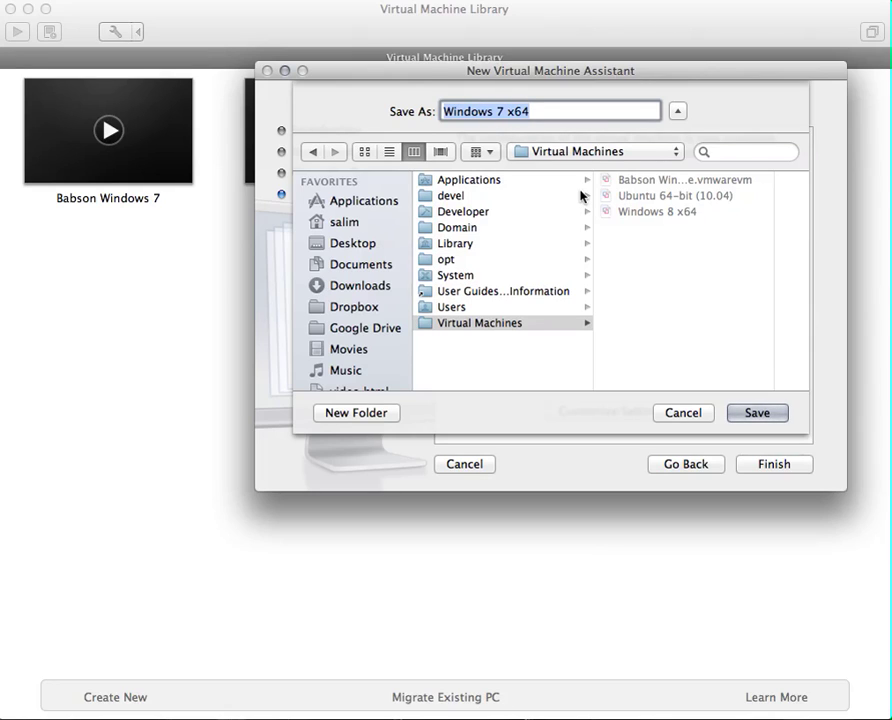
left_click(506, 111)
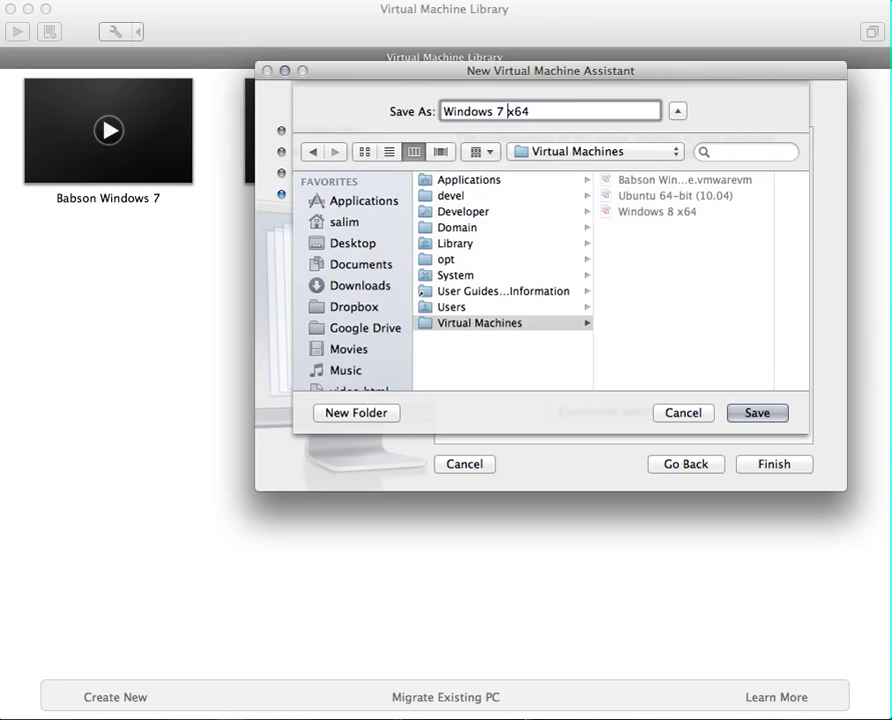
key("BackSpace")
type("8")
left_click_drag(508, 111, 536, 112)
key("BackSpace")
left_click(757, 413)
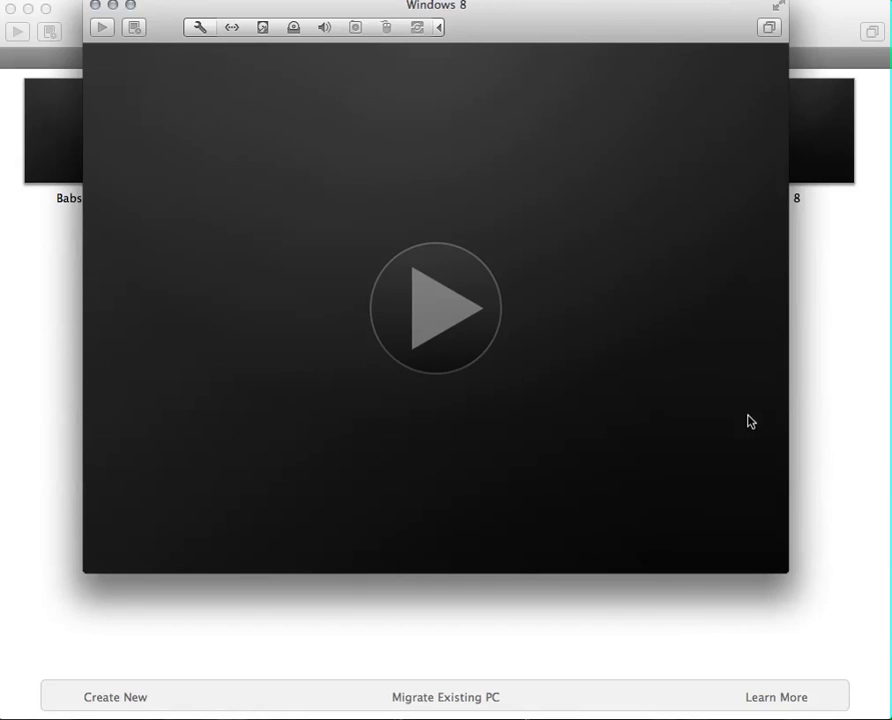
Power on the Windows 8 machine, repositioning and shrinking its window while it boots
left_click(647, 72)
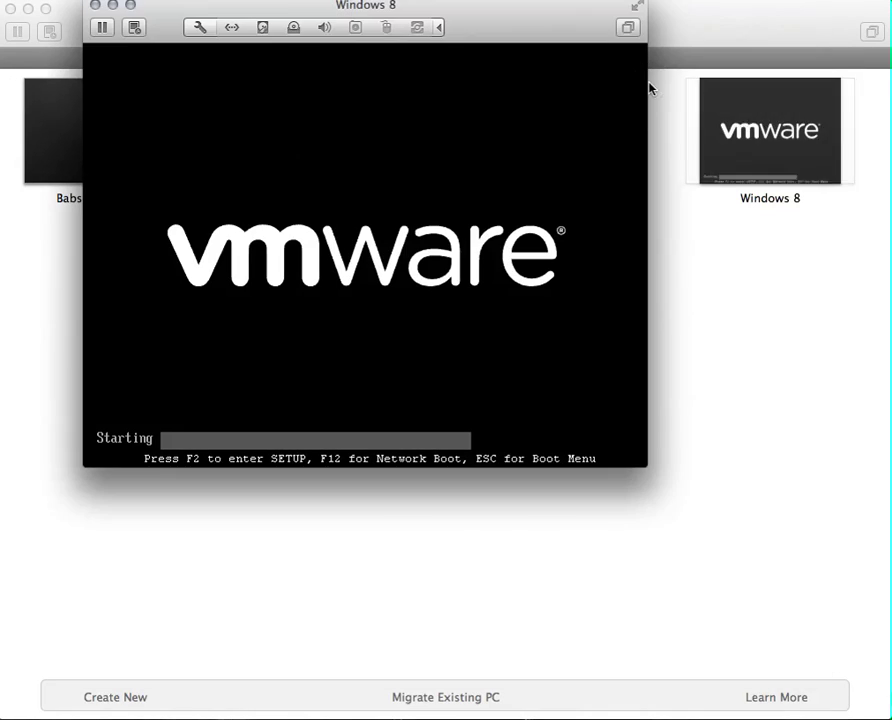
left_click_drag(580, 26, 540, 111)
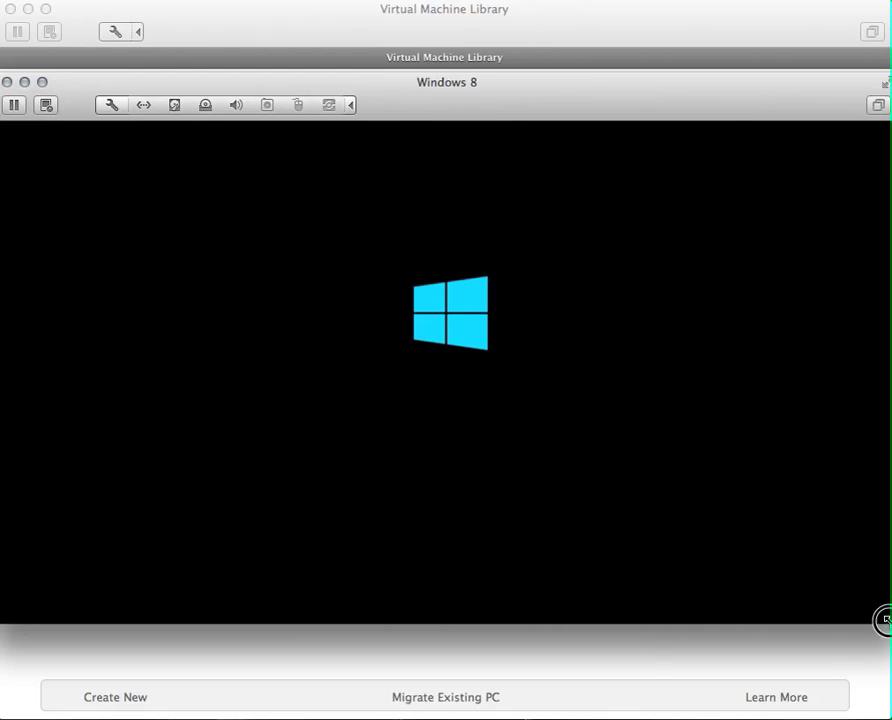
left_click_drag(887, 623, 846, 603)
left_click_drag(494, 114, 597, 130)
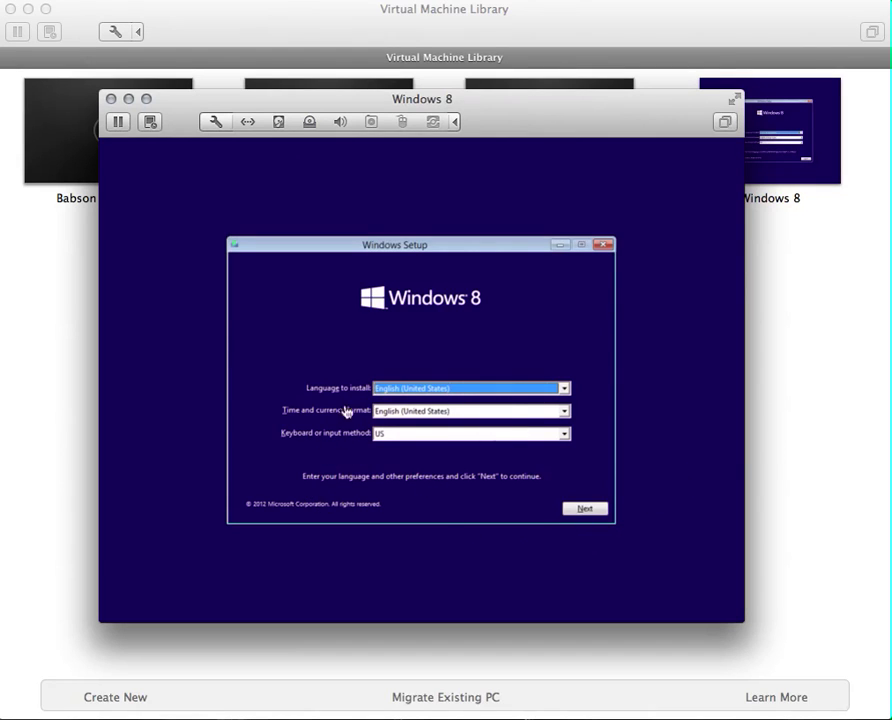
Keep the English (United States) language defaults and choose Install now in Windows Setup
left_click(423, 385)
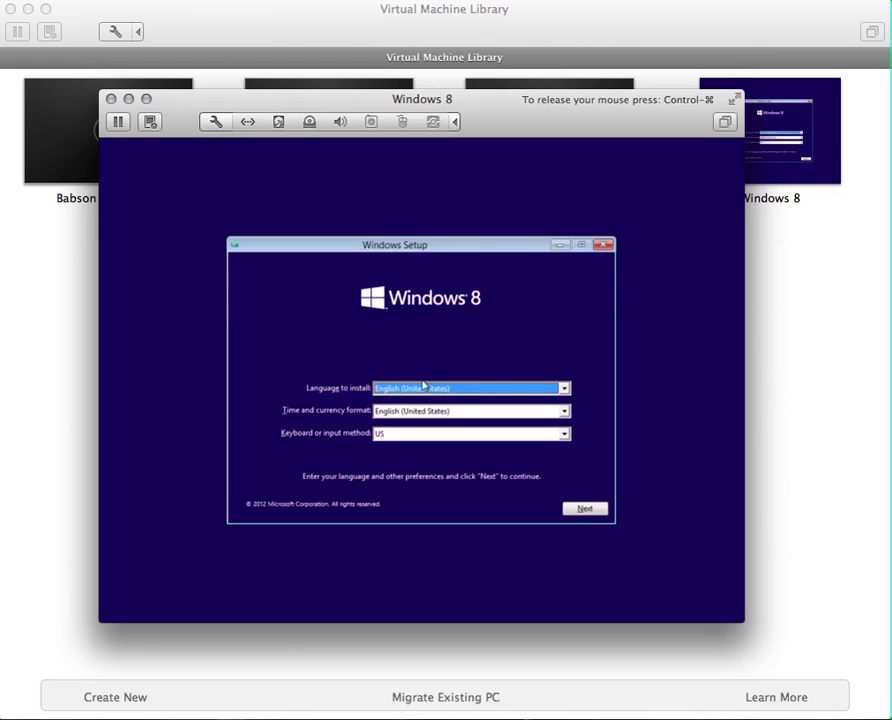
left_click(578, 511)
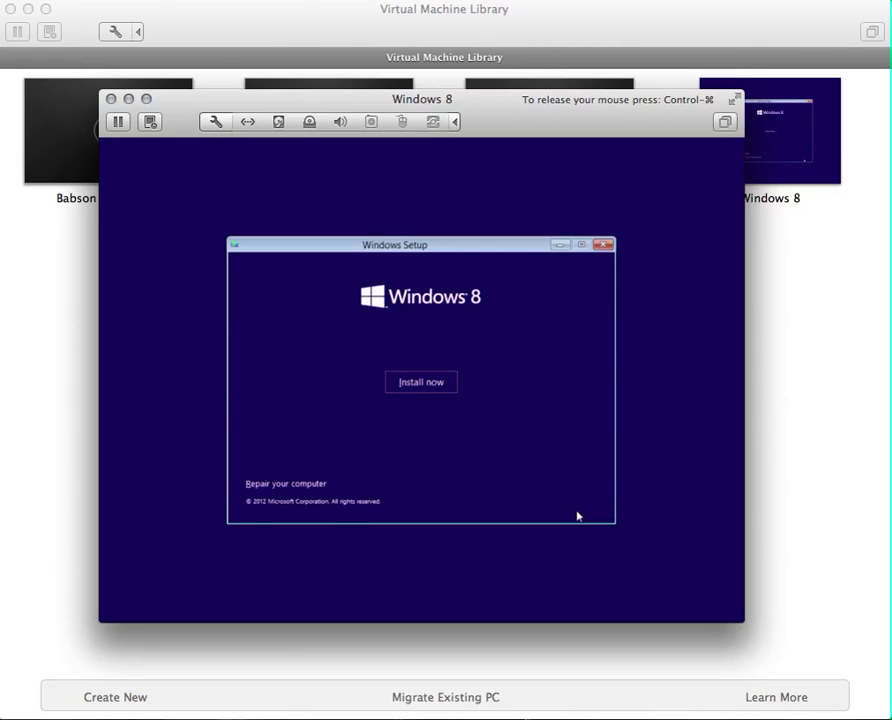
left_click(430, 384)
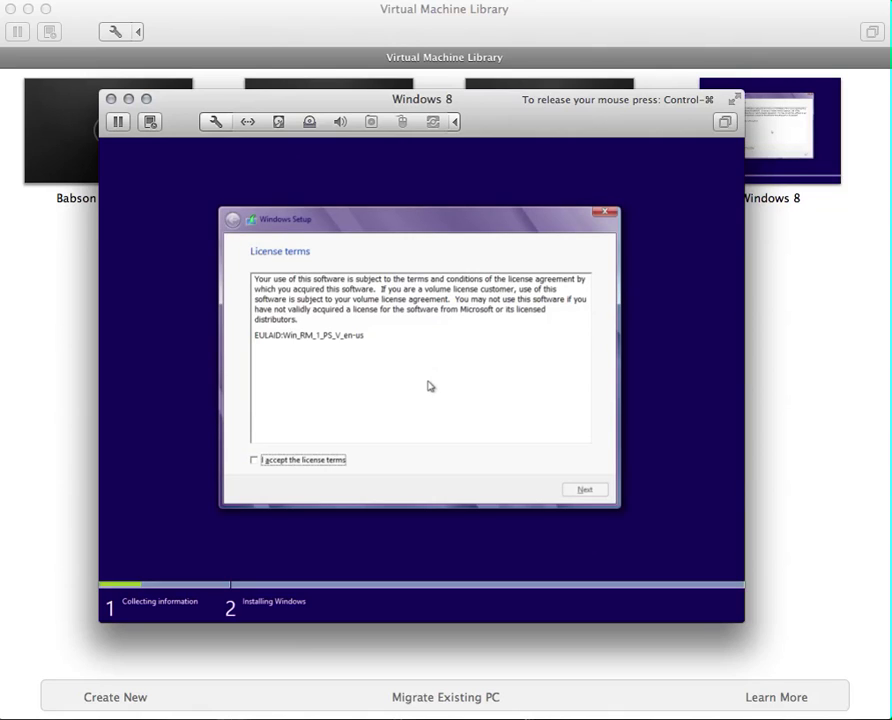
Accept the license, pick Custom install, and install onto Drive 0's 60 GB unallocated space
left_click(297, 460)
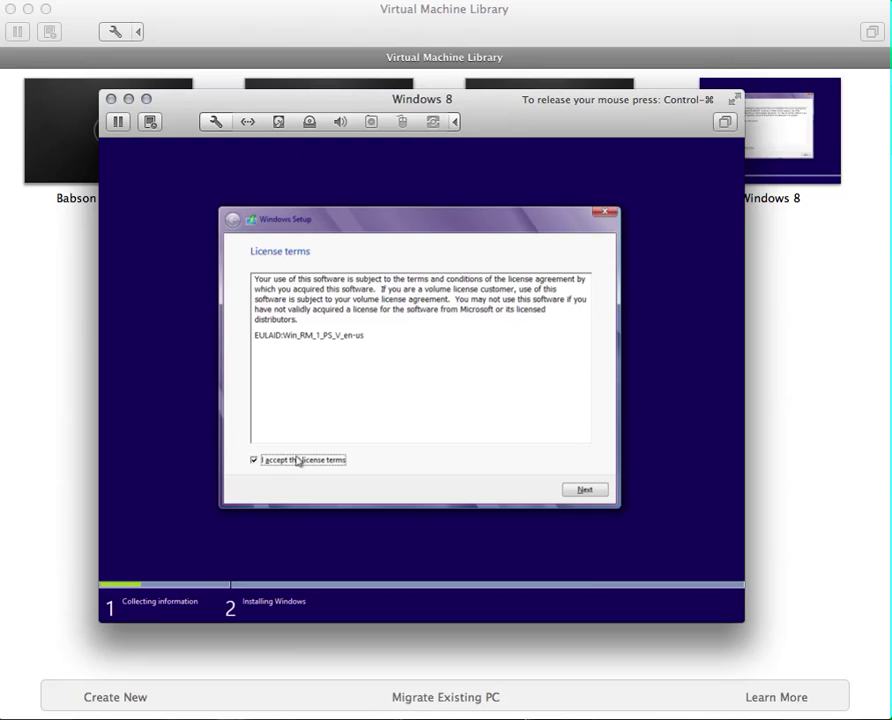
left_click(586, 490)
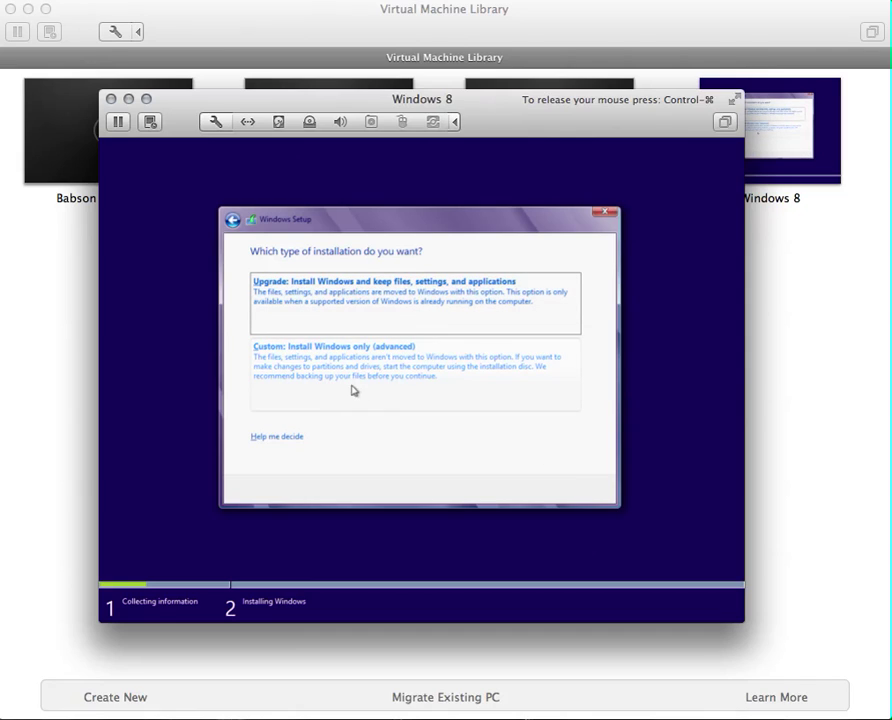
left_click(322, 370)
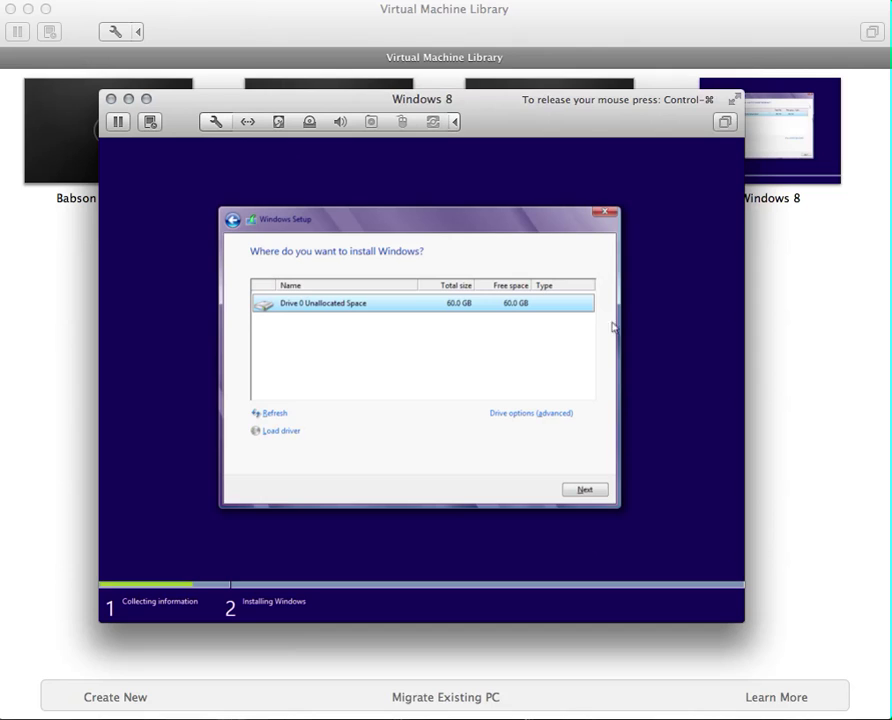
left_click_drag(741, 621, 880, 690)
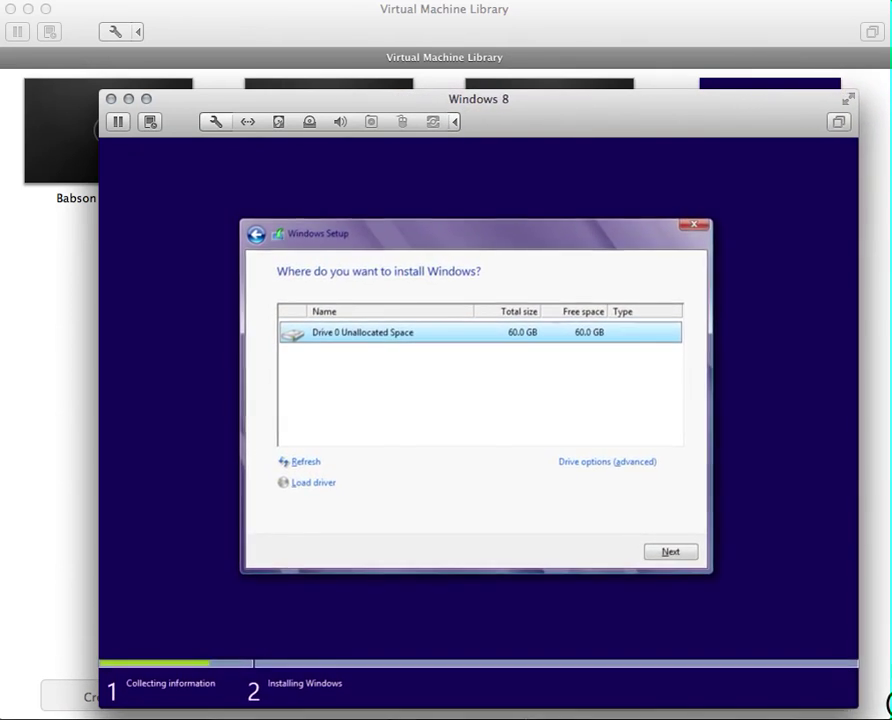
left_click(684, 559)
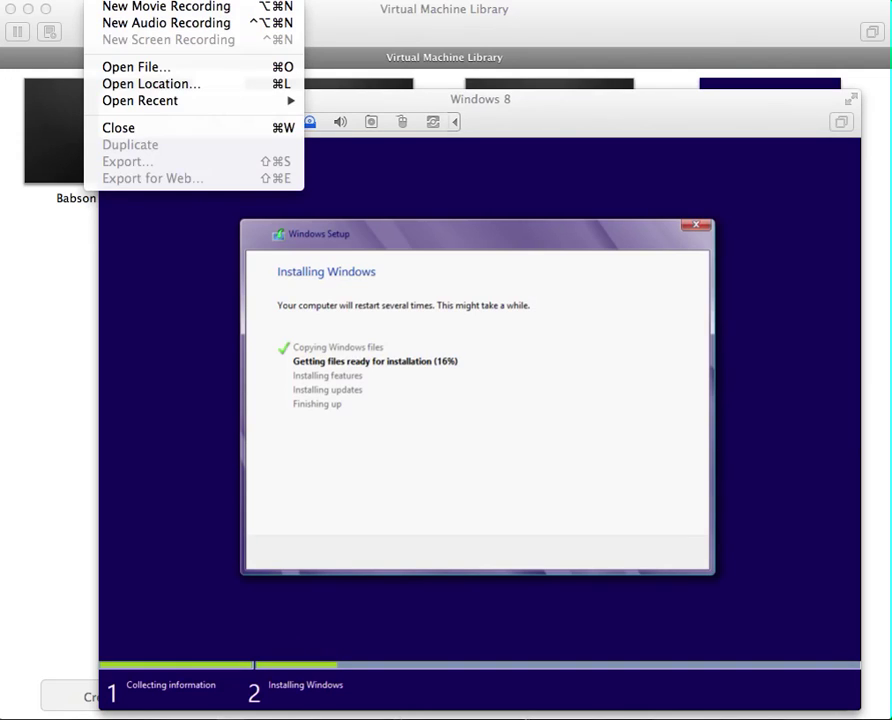
key("Escape")
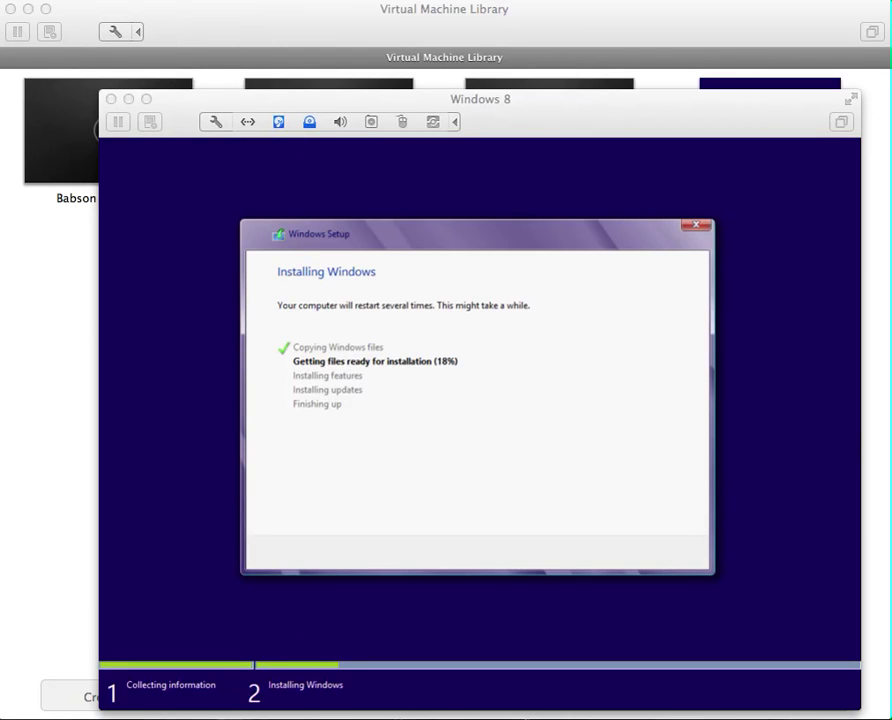
key("Escape")
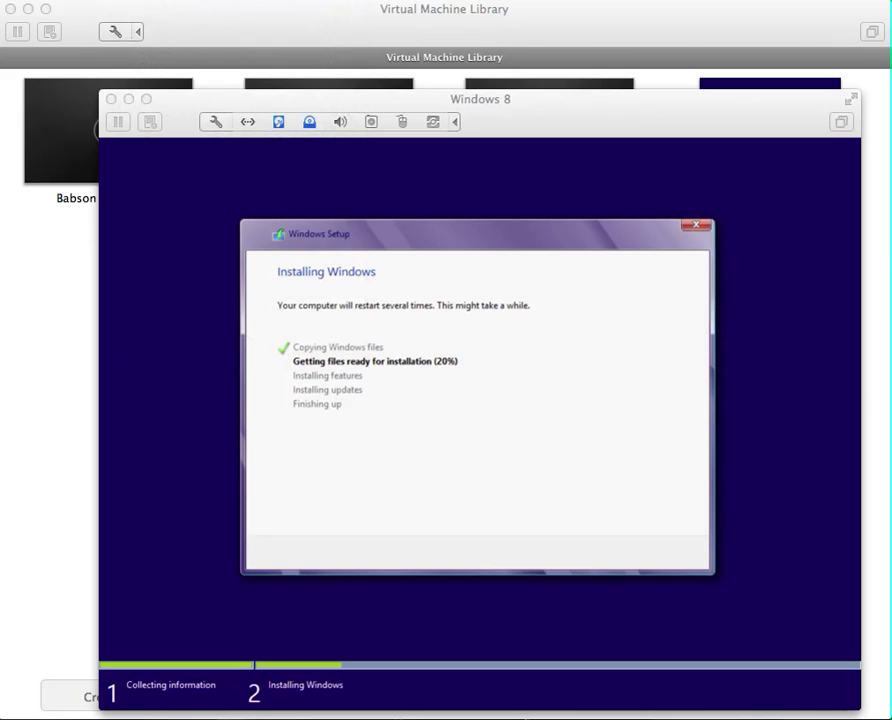
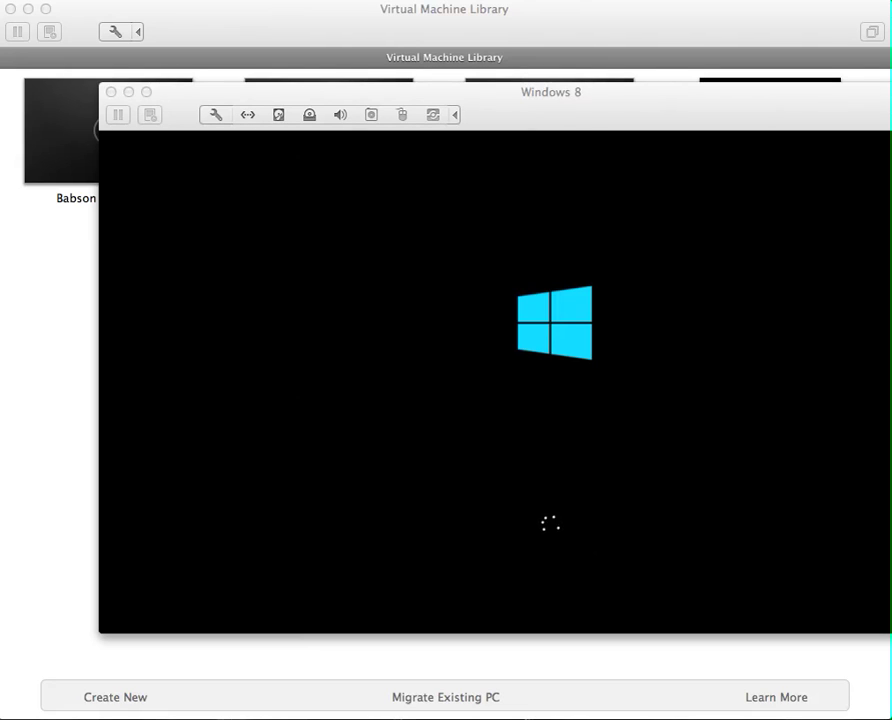
Reposition the Windows 8 VM window while it boots to the Personalize screen
left_click_drag(767, 103, 662, 106)
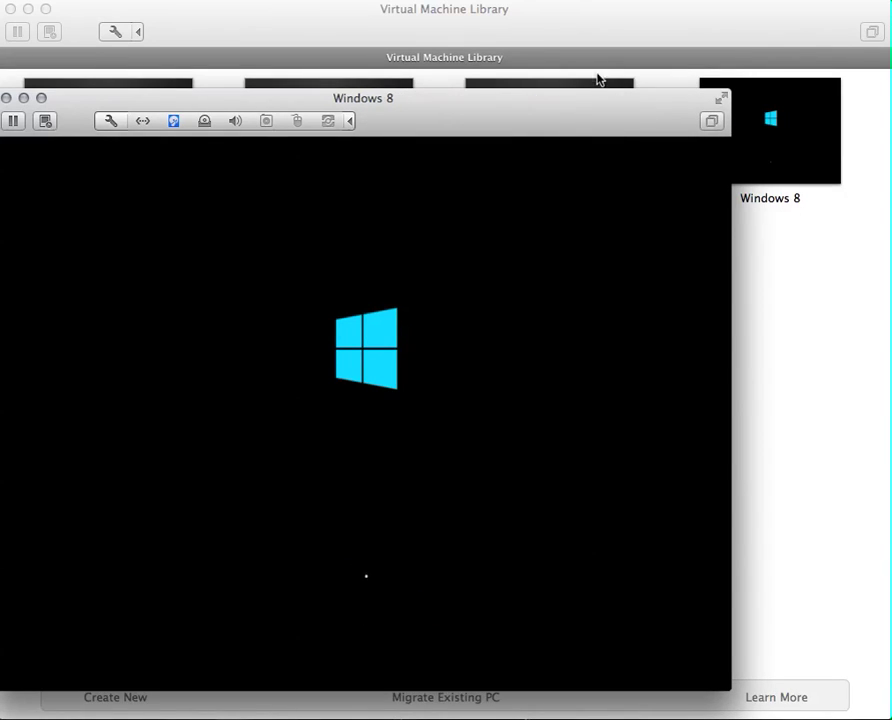
right_click(596, 113)
left_click_drag(557, 106, 655, 86)
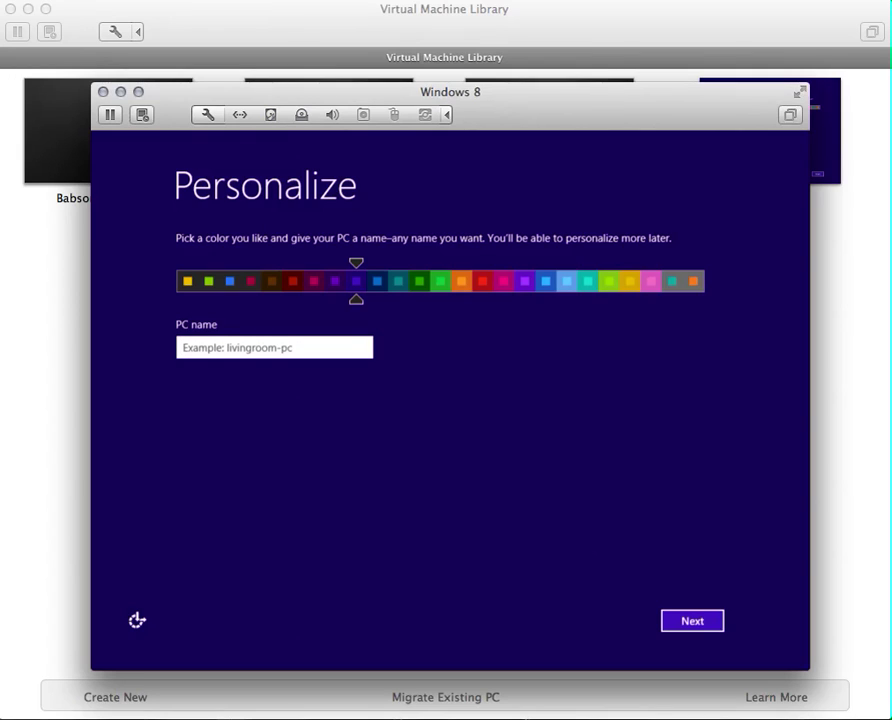
Name the PC 'prodapptive', choose the orange colour scheme, and continue past the name error
type("prodapptive")
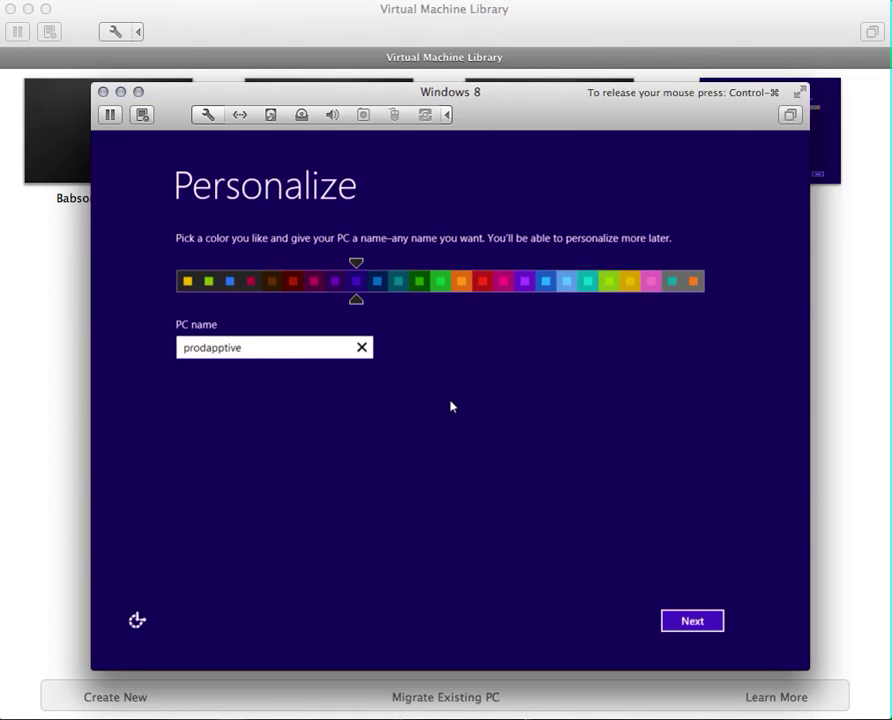
type("-win8")
left_click_drag(356, 301, 465, 299)
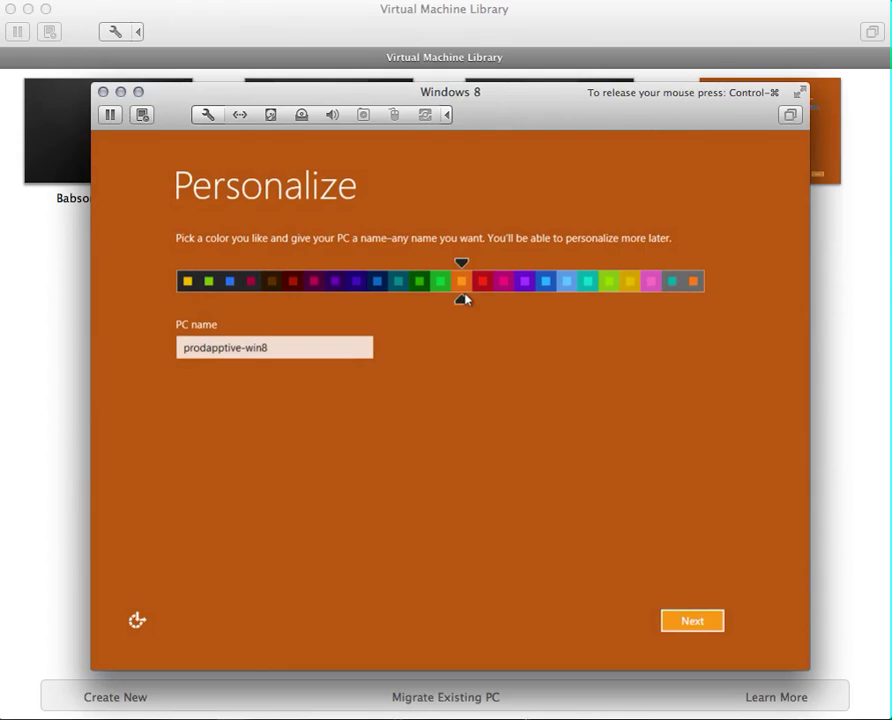
left_click(688, 624)
left_click(282, 370)
key("BackSpace")
key("BackSpace")
key("BackSpace")
left_click(674, 620)
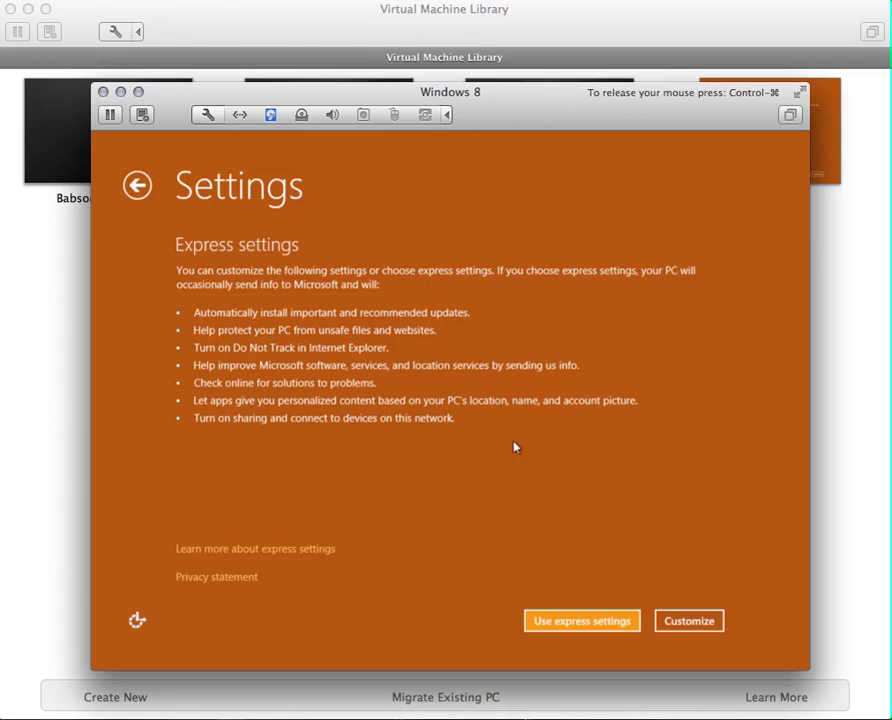
Accept express settings and choose to sign in without a Microsoft account
left_click(610, 626)
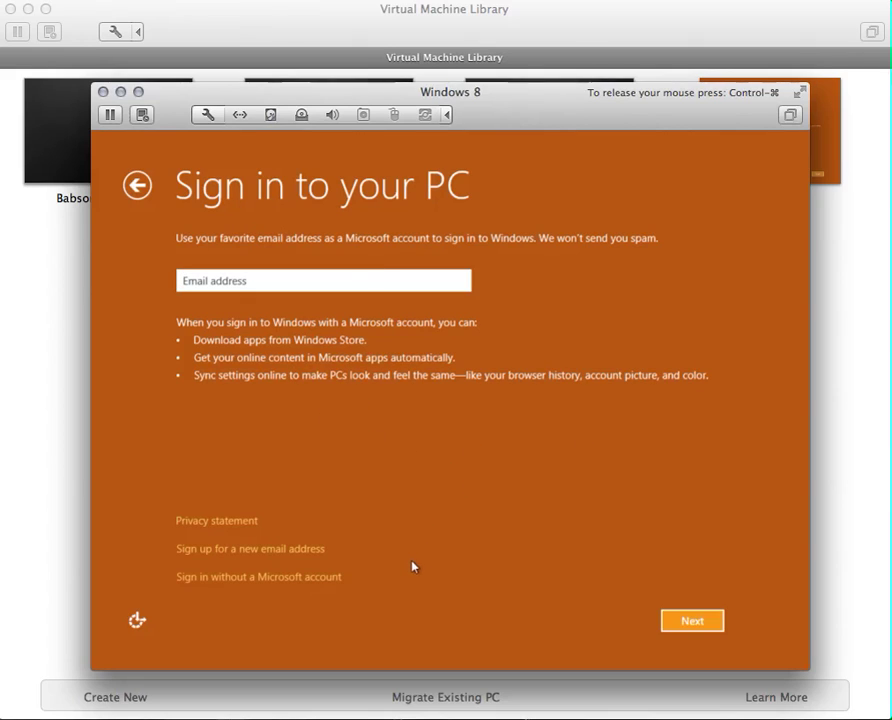
left_click(301, 578)
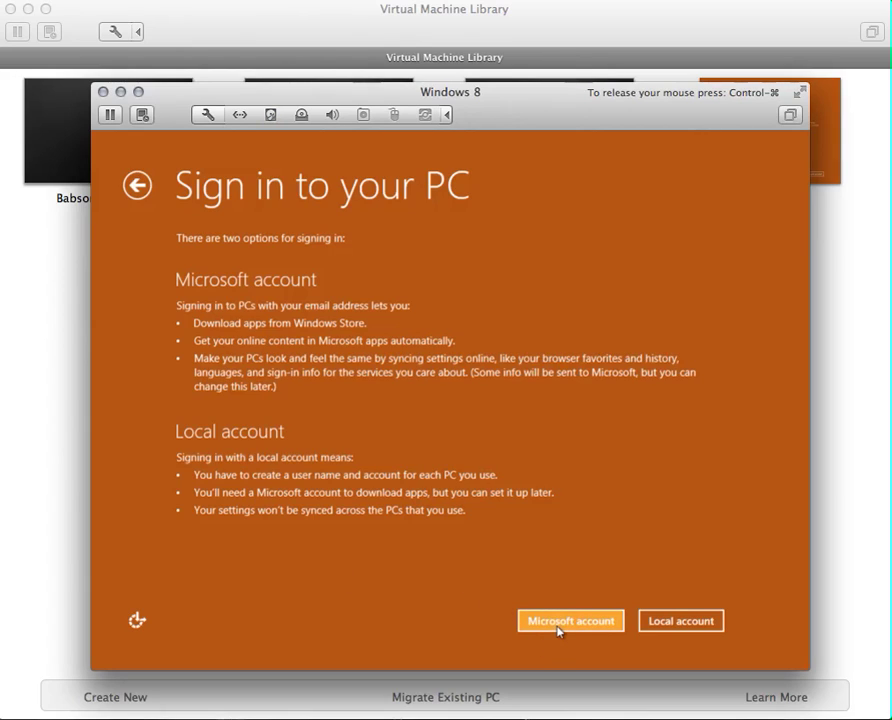
Choose Local account and enter the user name, the password twice, and the hint 'normal passcode for logins'
left_click(678, 622)
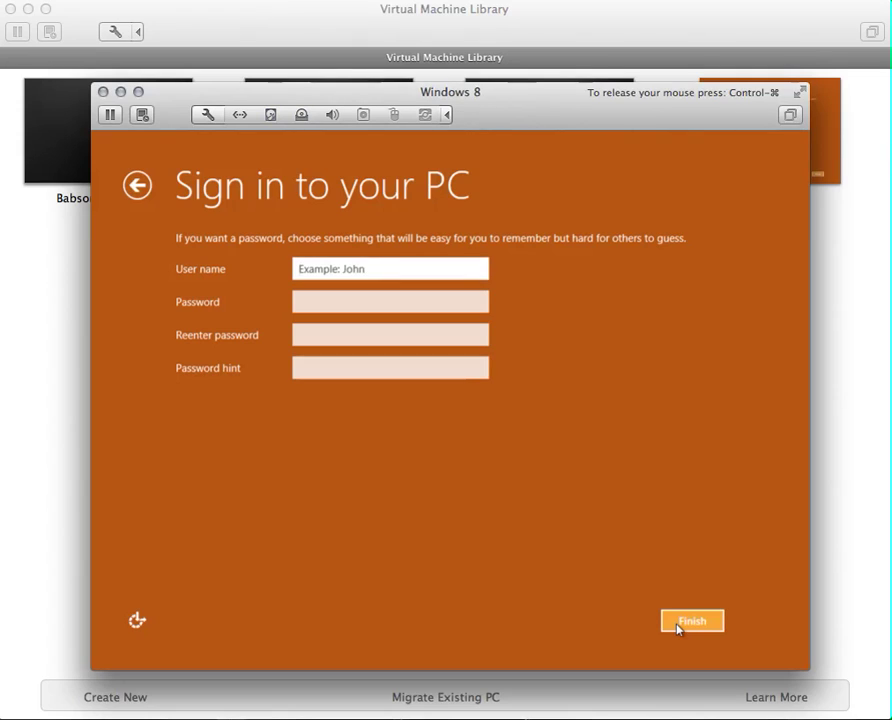
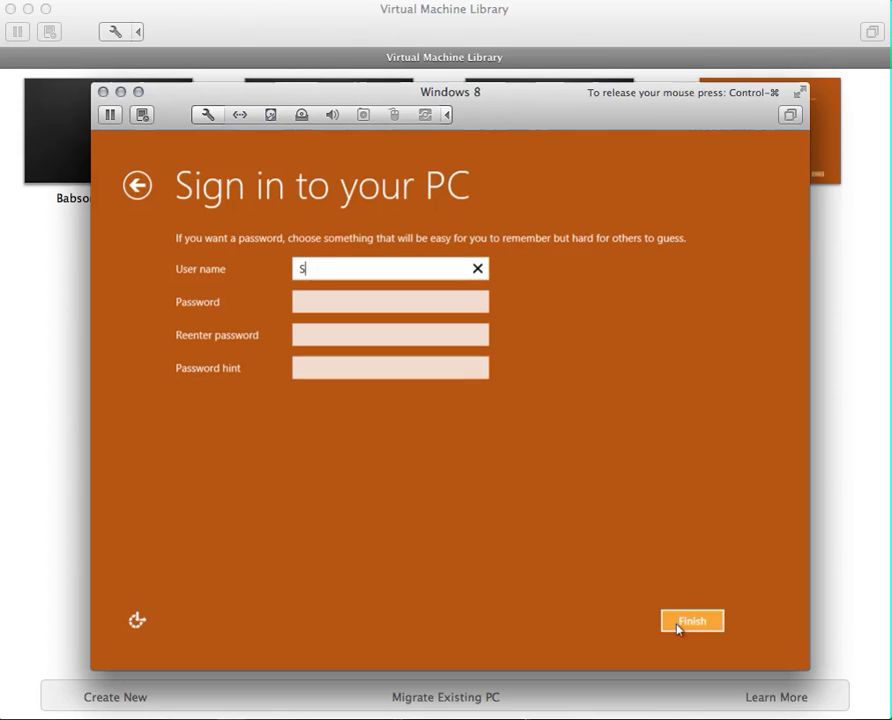
key("Tab")
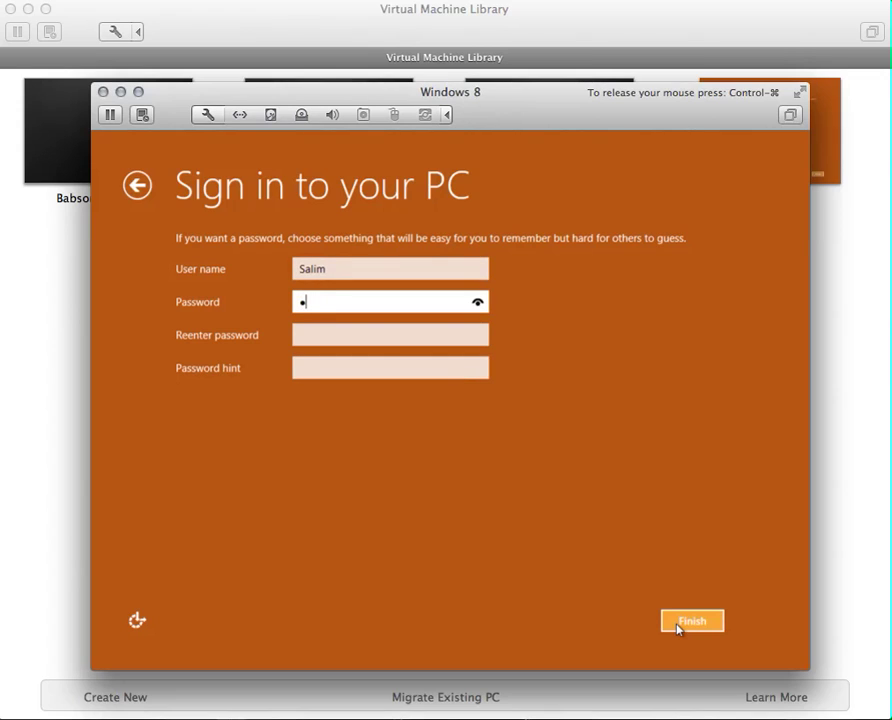
key("Tab")
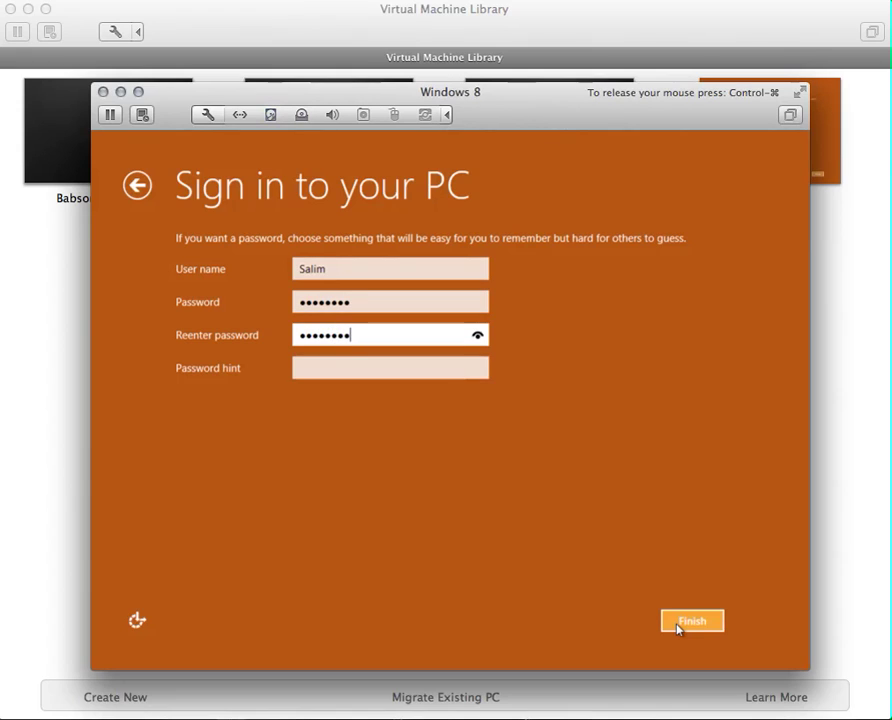
key("Tab")
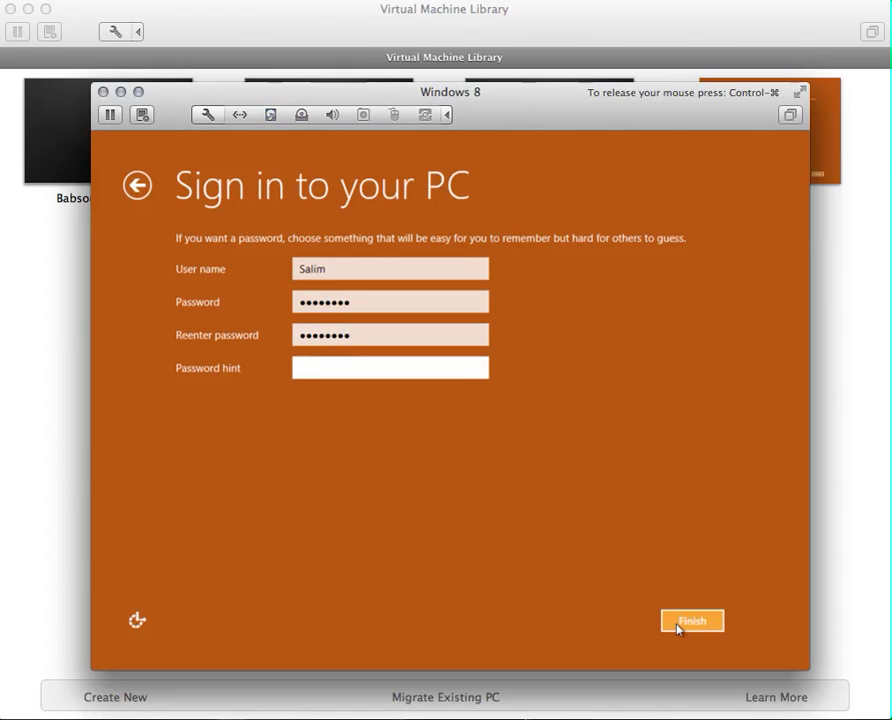
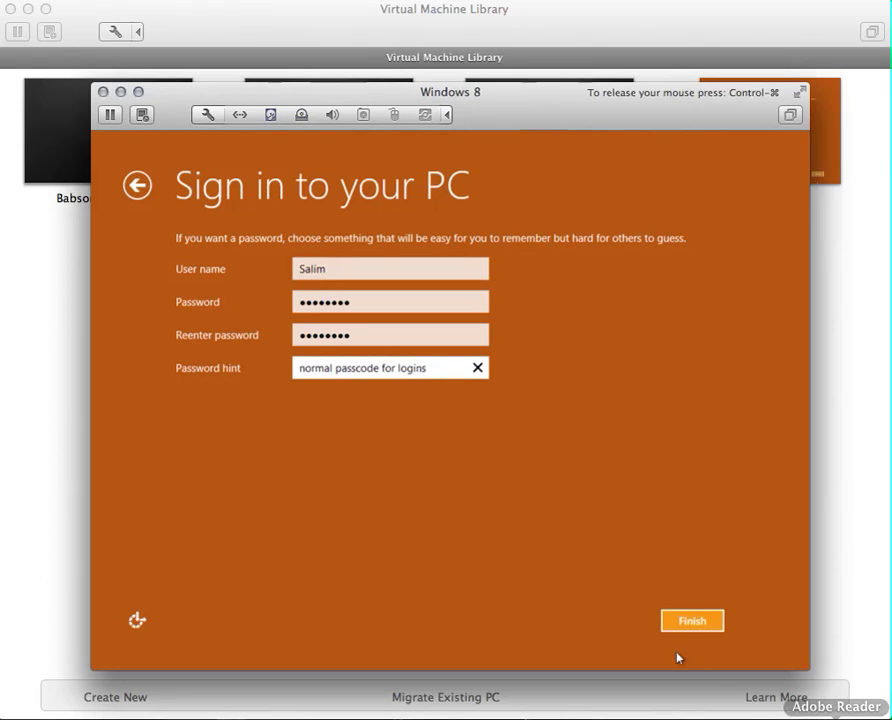
Finish the local account, wait for the orange Start screen, then release input to the Mac
left_click(675, 625)
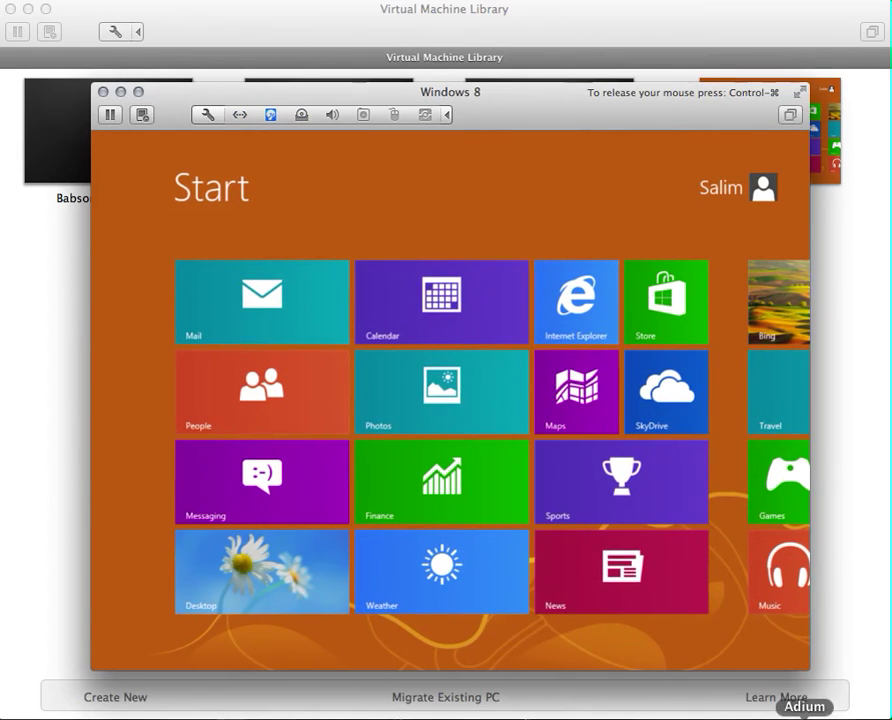
key("ctrl+super")
Enlarge the VM window by dragging its bottom-right corner
left_click(798, 667)
mouse_move(808, 668)
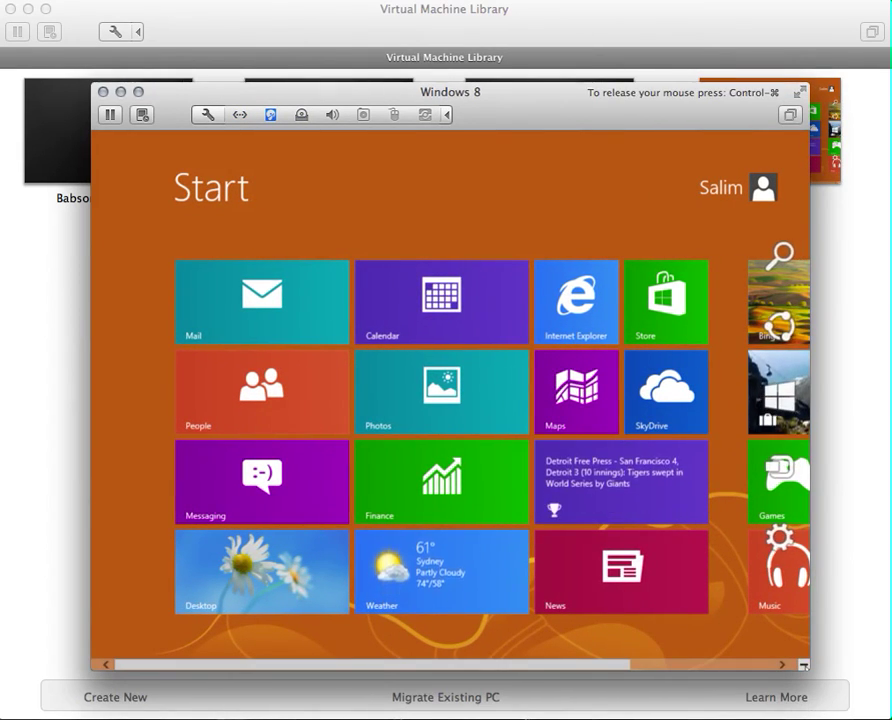
left_click_drag(816, 666, 889, 642)
Move the VM window left and enlarge it further from the corner
left_click(753, 327)
key("ctrl+super")
left_click_drag(605, 100, 513, 80)
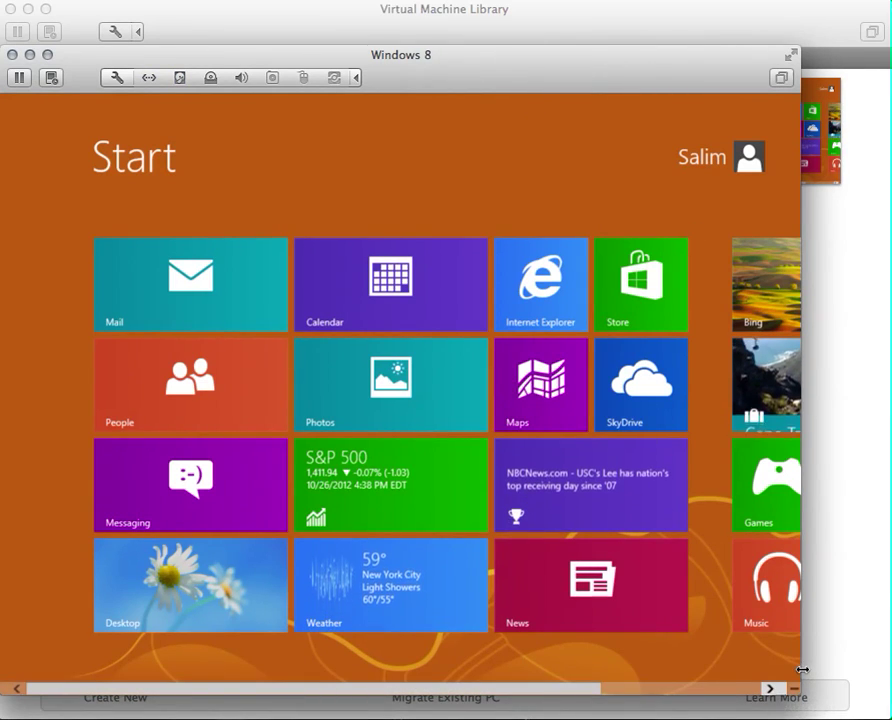
left_click_drag(802, 676, 849, 672)
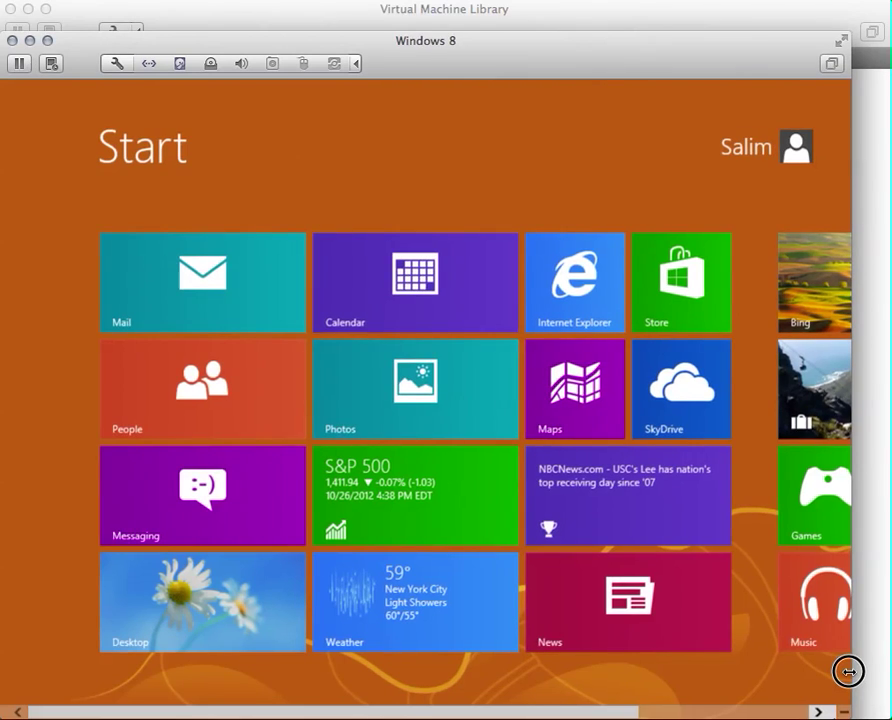
left_click_drag(560, 714, 530, 712)
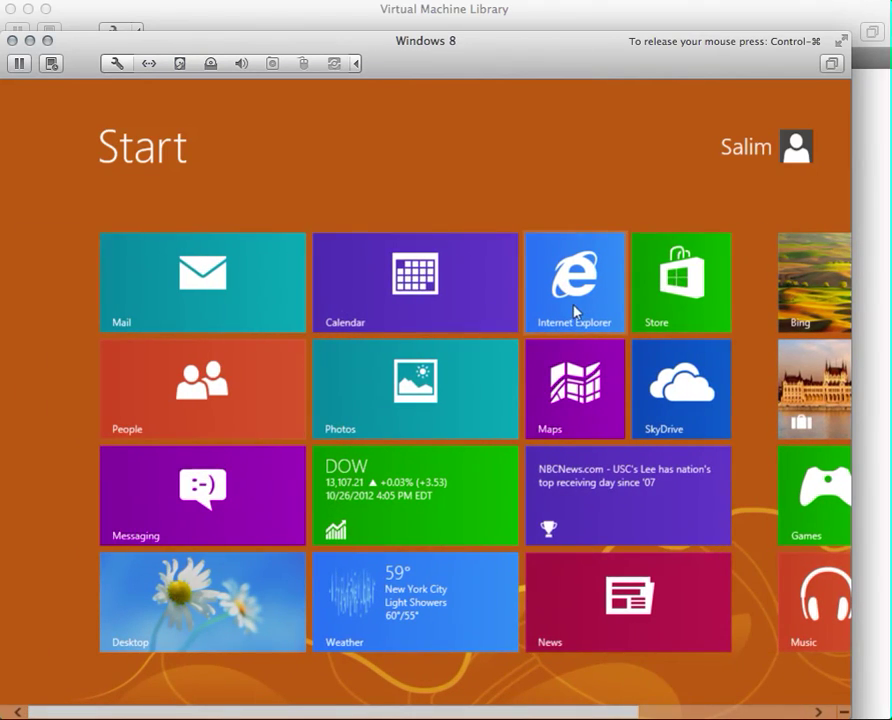
left_click(575, 311)
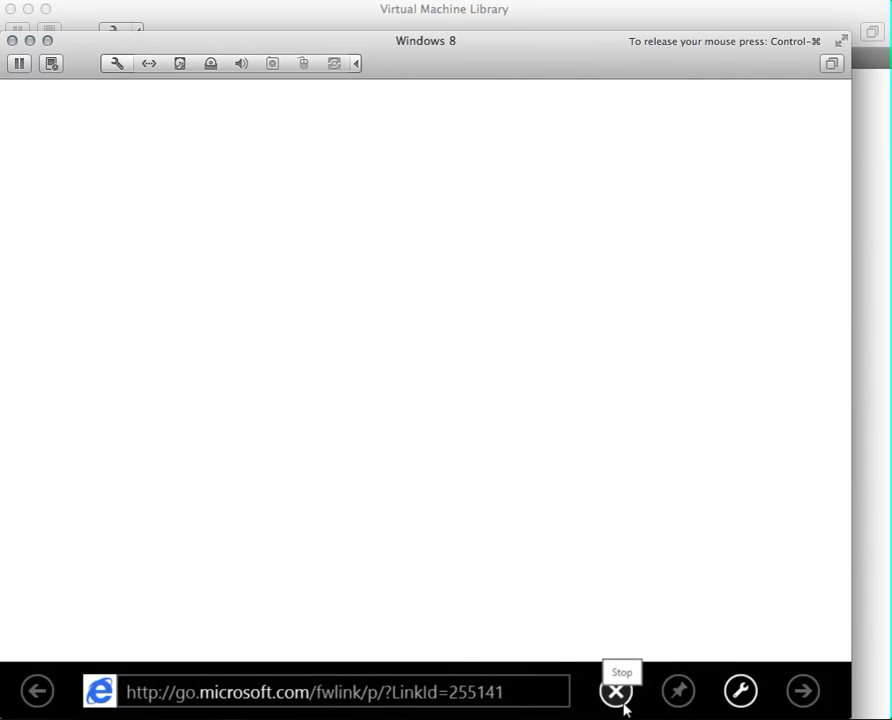
left_click(621, 704)
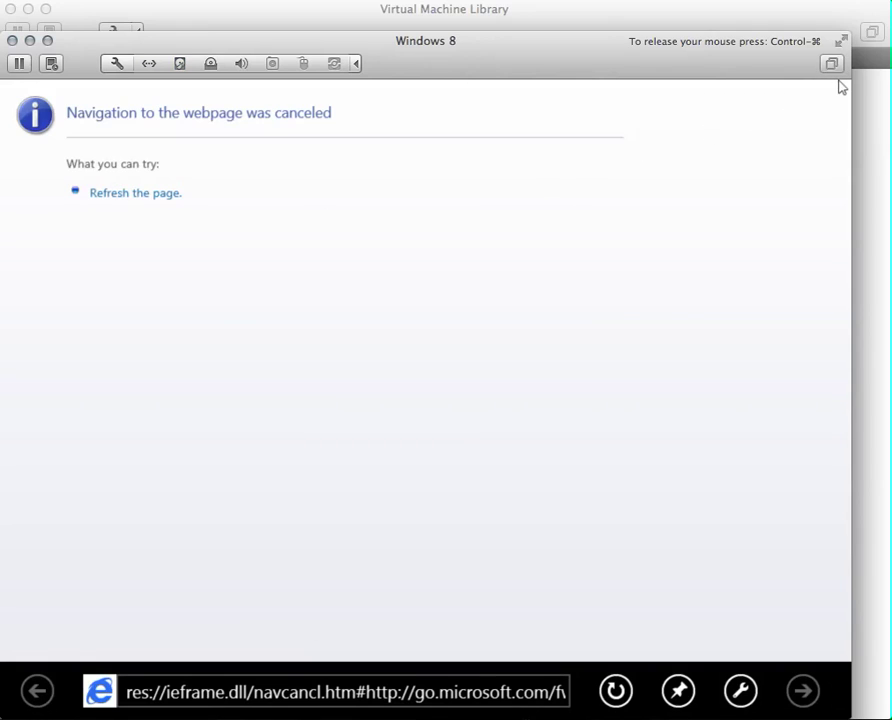
mouse_move(845, 87)
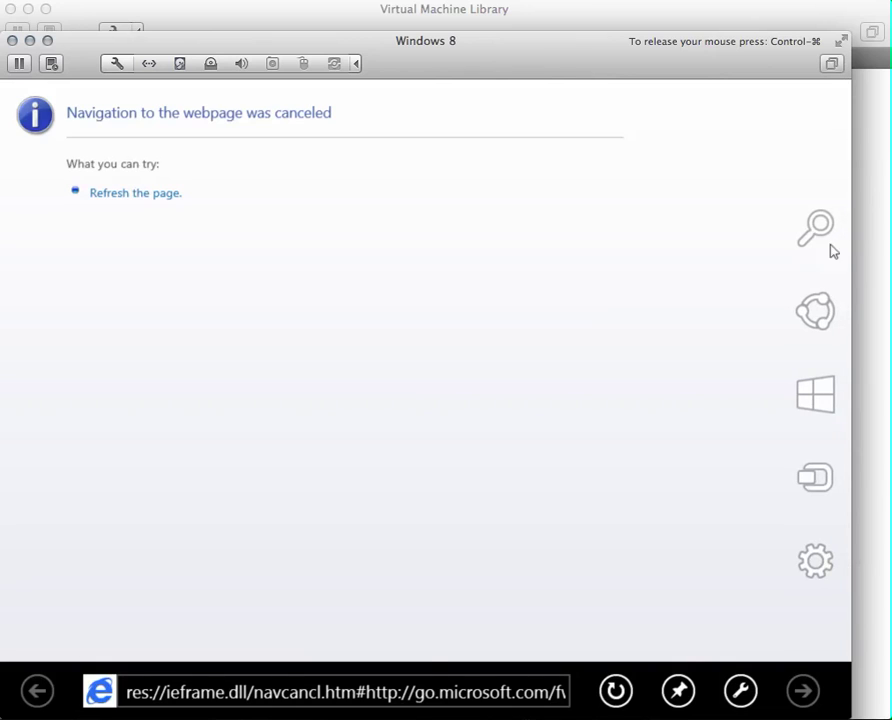
left_click(806, 470)
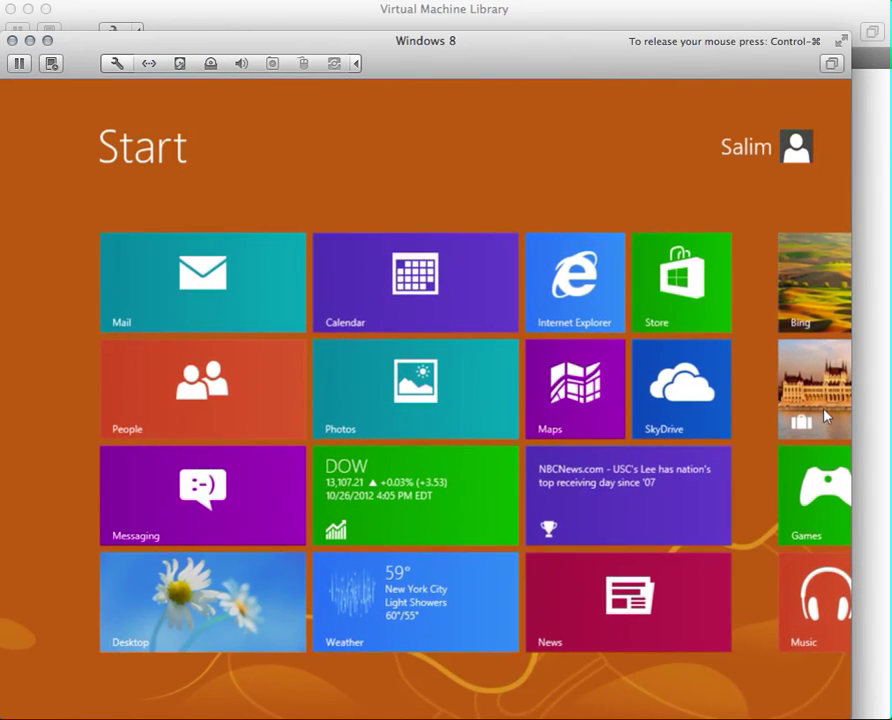
Scroll the Start screen, then open the account menu from the account name at top right
scroll(598, 556, "down", 2)
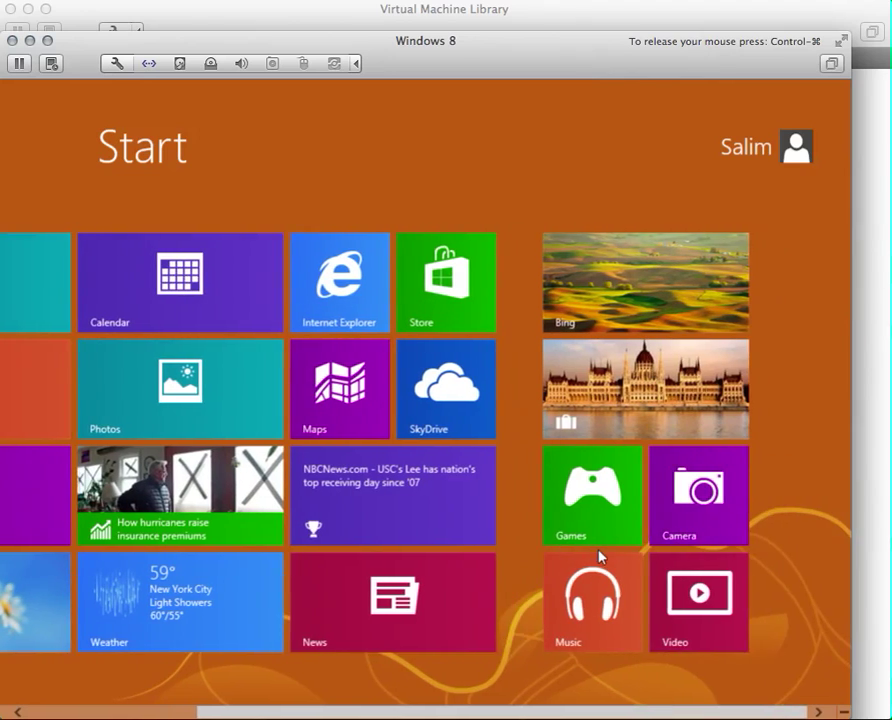
scroll(598, 556, "up", 2)
scroll(598, 556, "down", 1)
scroll(598, 551, "down", 1)
left_click(796, 148)
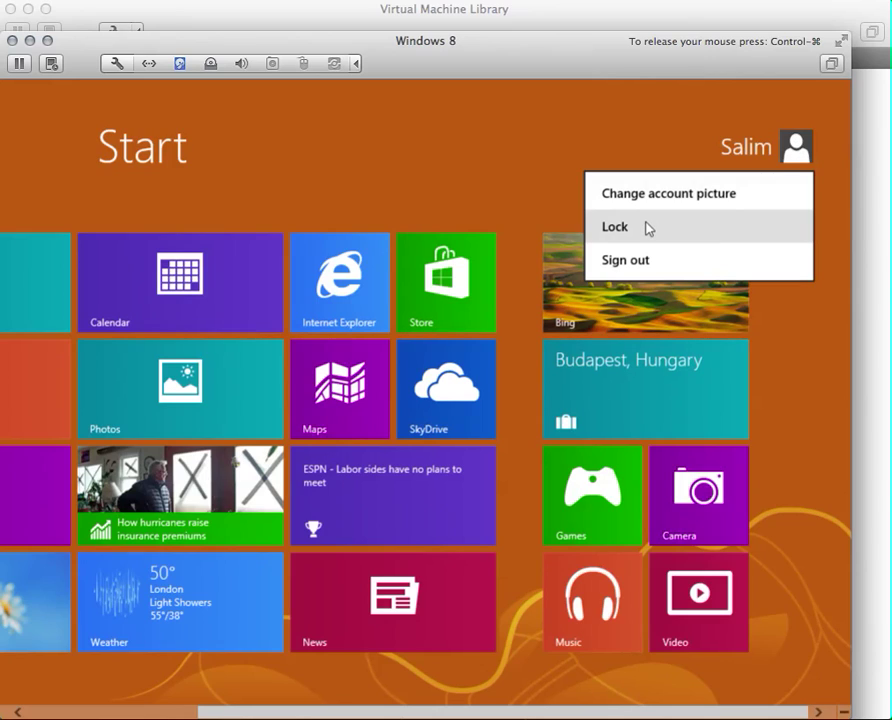